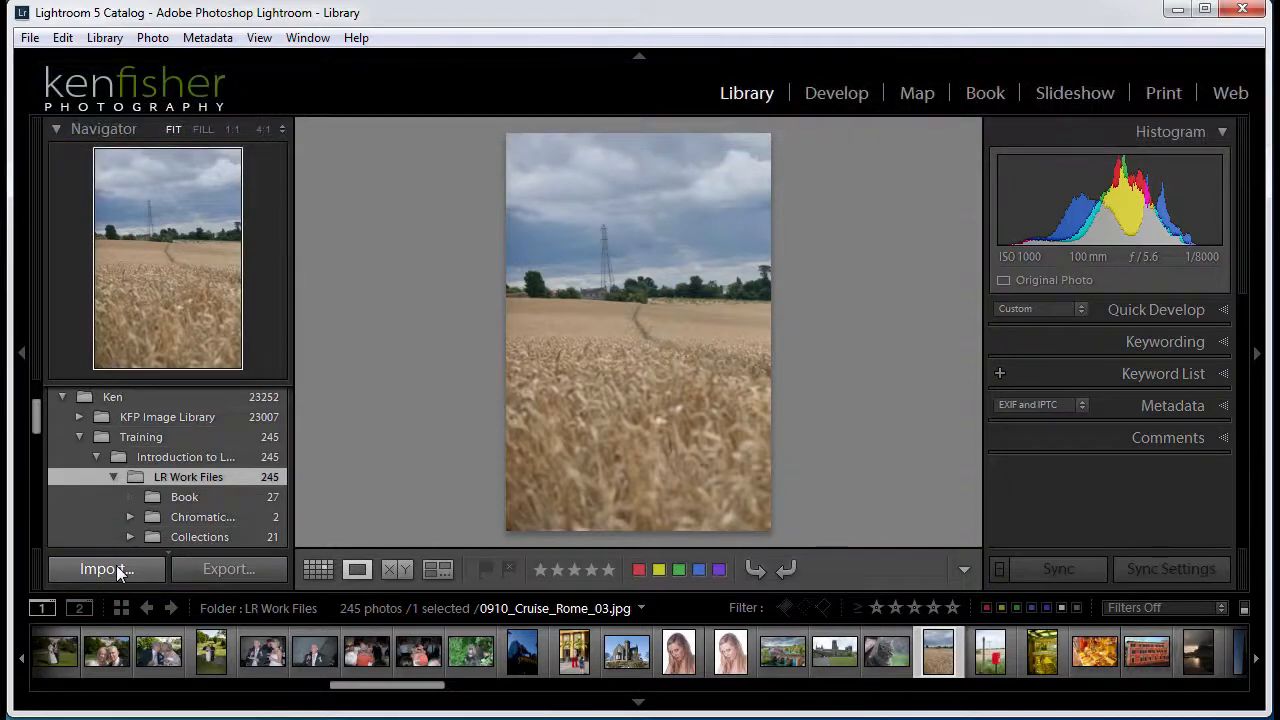
Open the photo import window and start a new metadata preset for the import.
{"action": "left_click", "coordinate": [116, 567]}
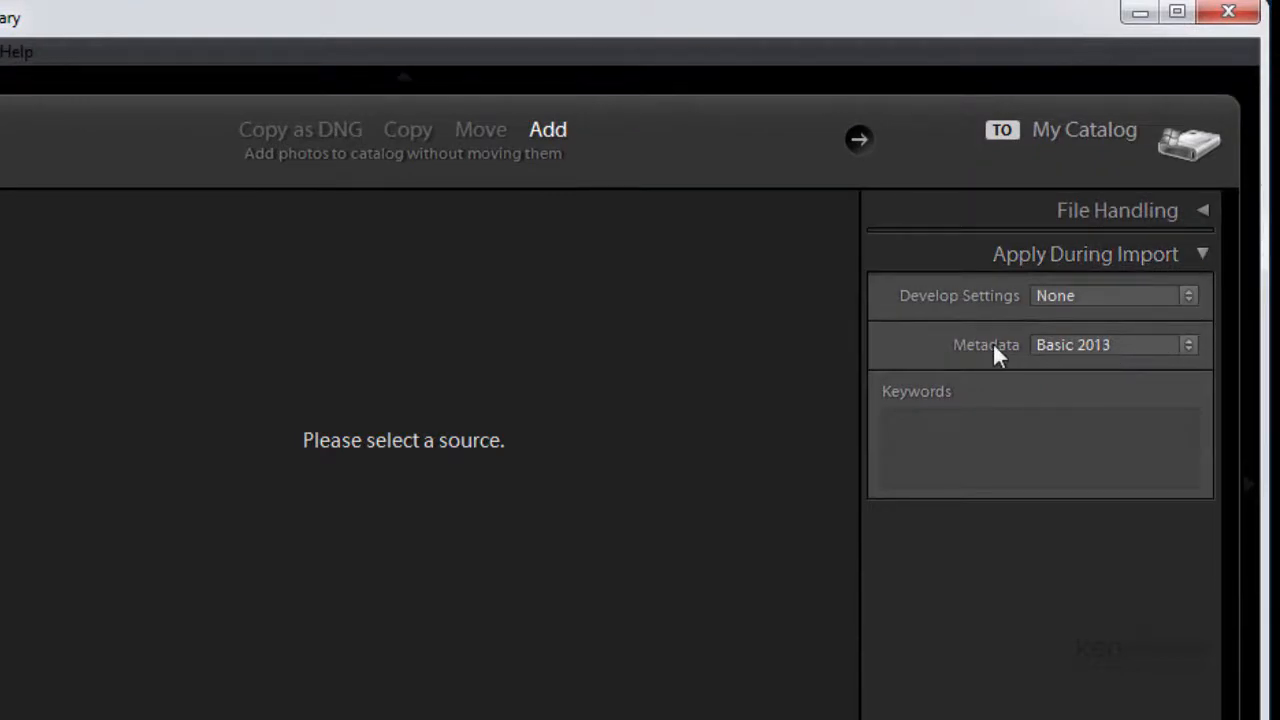
{"action": "left_click", "coordinate": [1189, 345]}
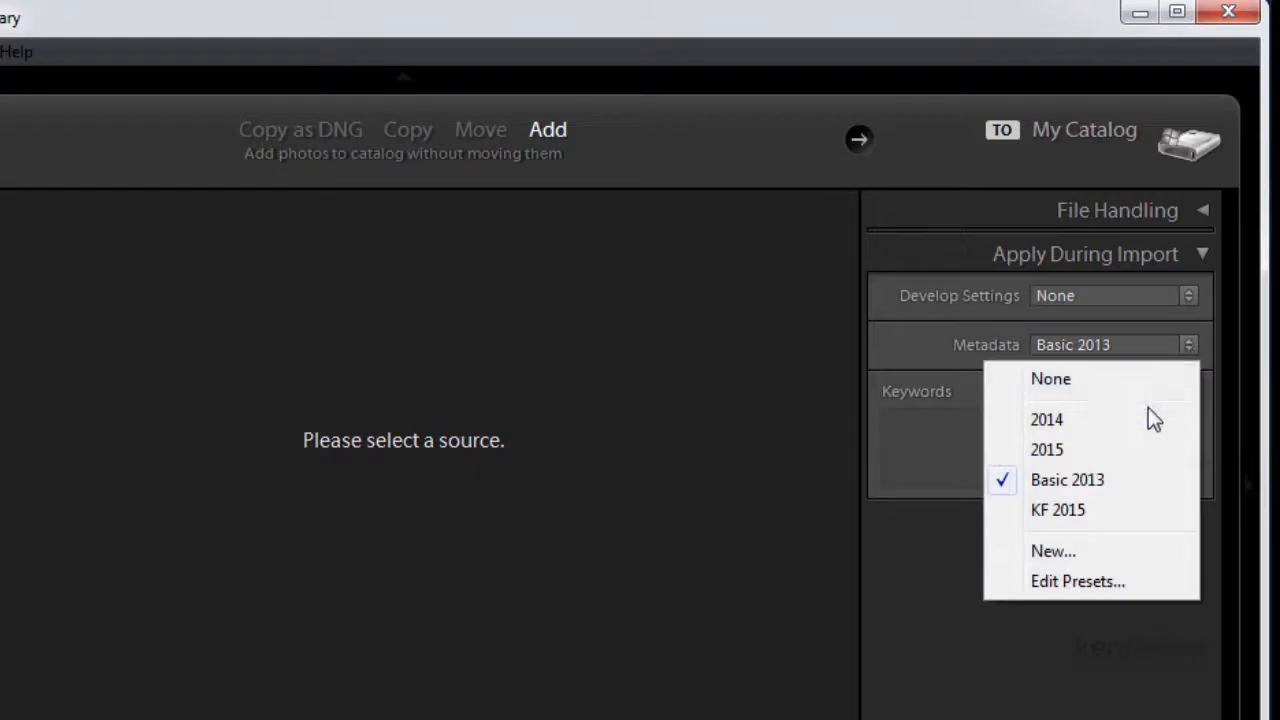
{"action": "left_click", "coordinate": [1048, 552]}
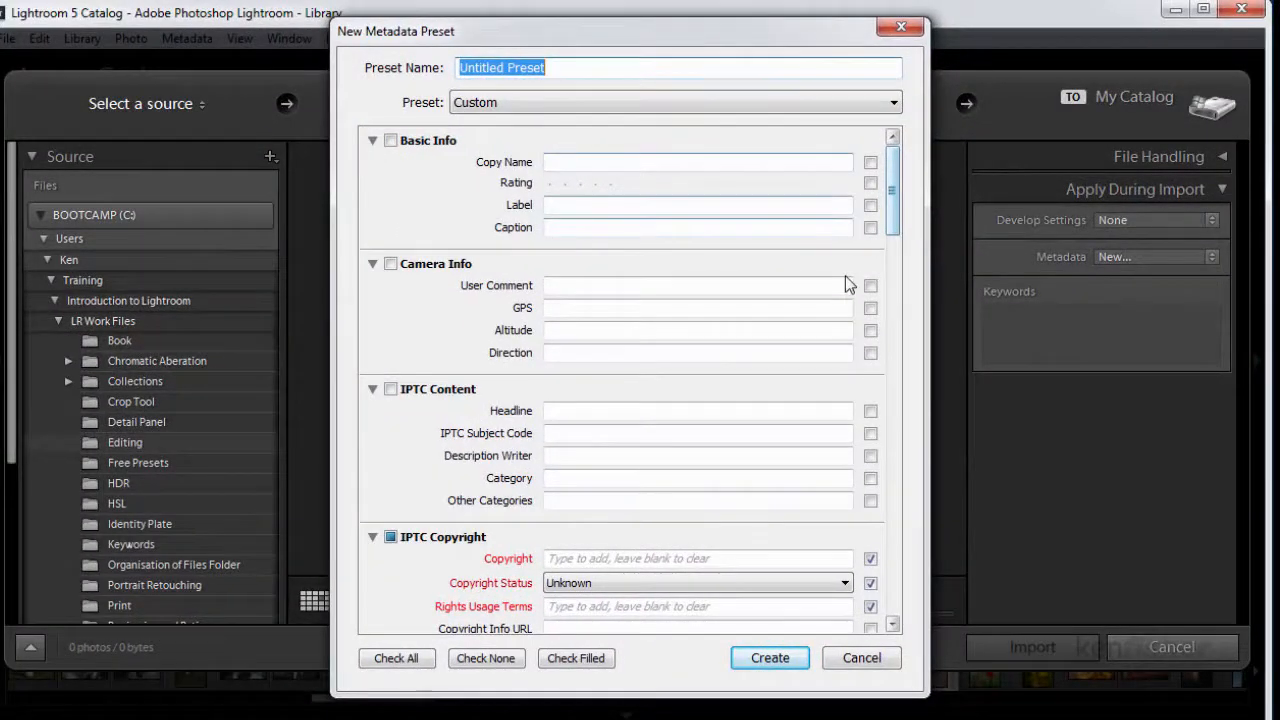
Uncheck all preset fields and fill in the IPTC Creator name, address, phone, e-mail and website, with the job title Photographer.
{"action": "left_click", "coordinate": [486, 658]}
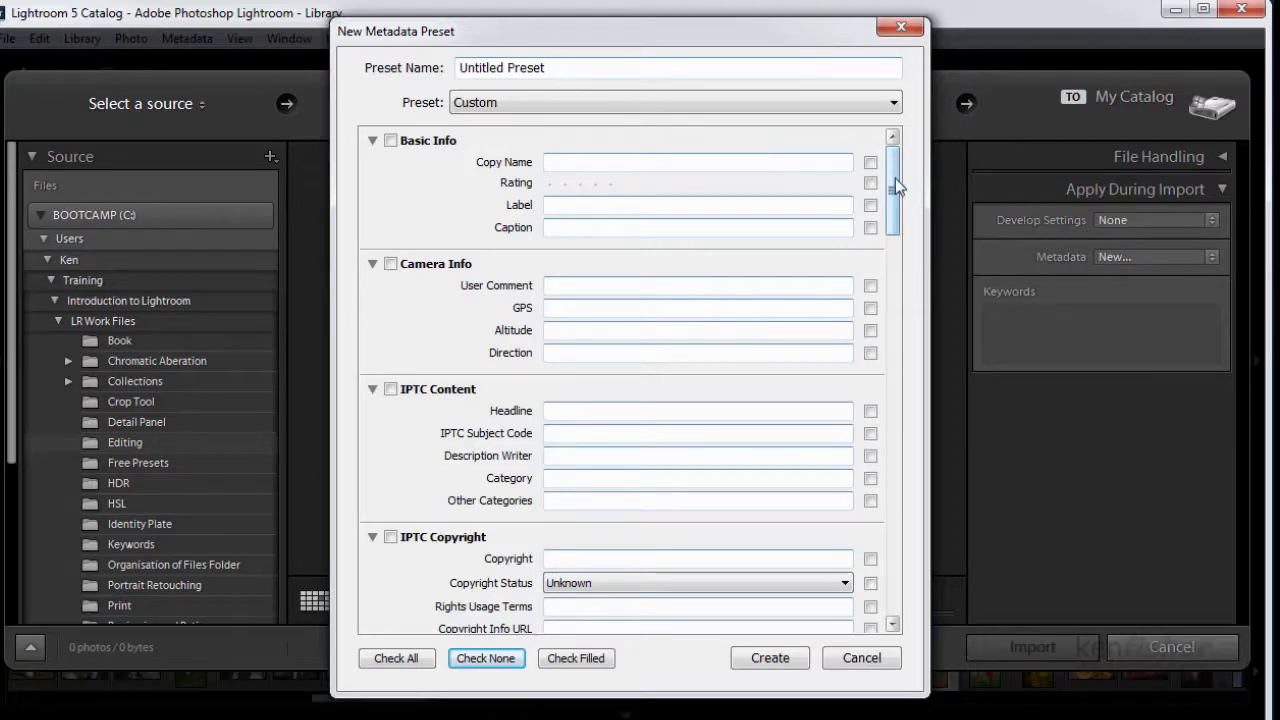
{"action": "left_click_drag", "start_coordinate": [893, 185], "coordinate": [885, 262]}
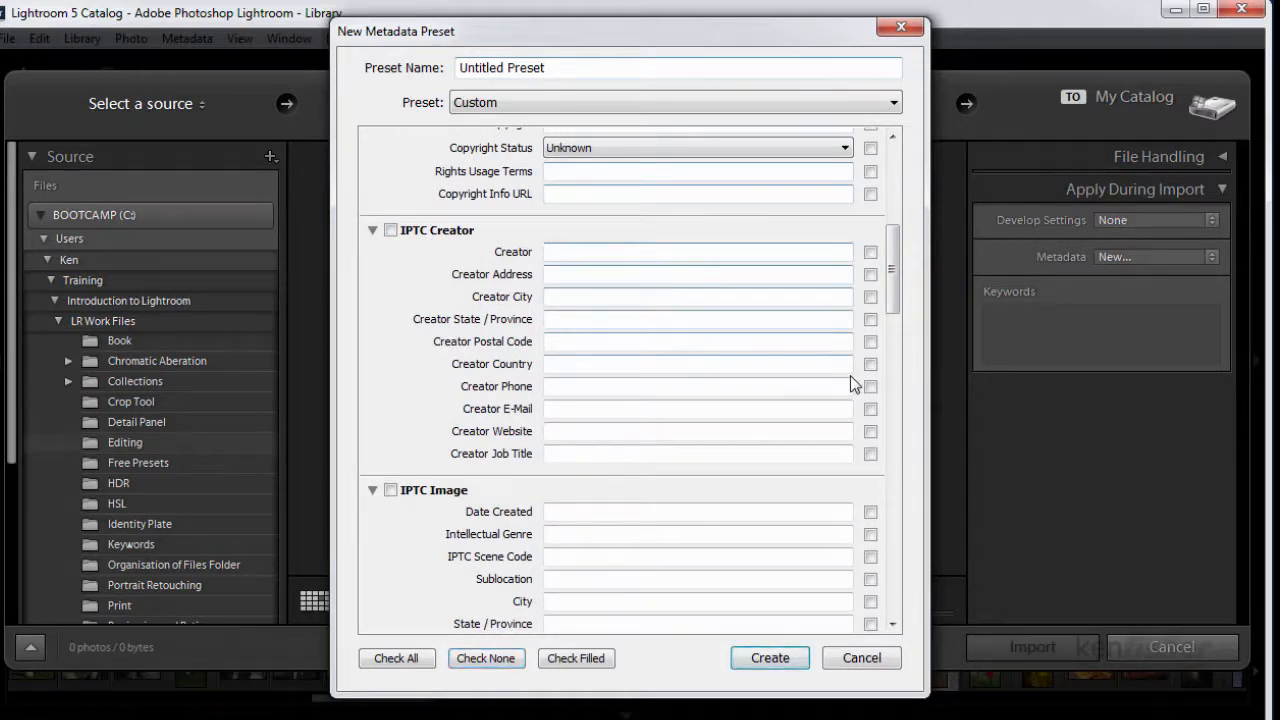
{"action": "type", "text": "Ken Fisher"}
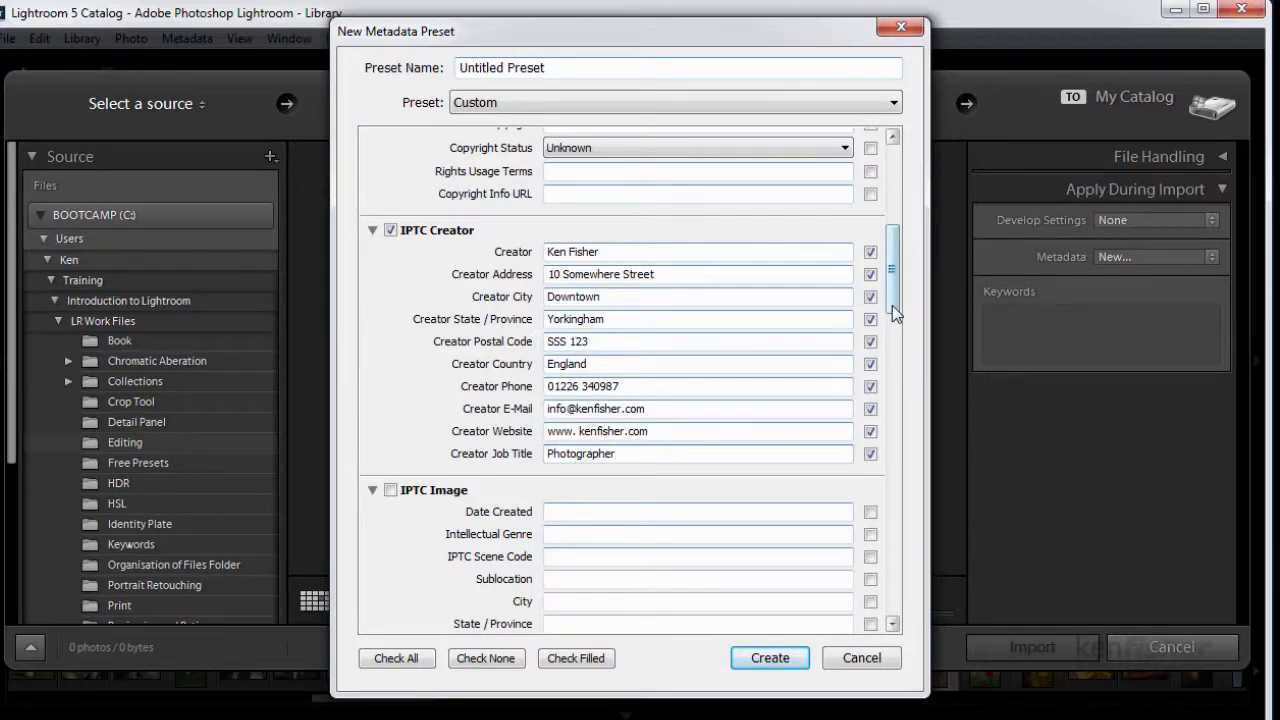
Fill in IPTC Copyright with the text "Copyright 2015", status Copyrighted and rights usage terms "All Rights Reserved".
{"action": "left_click_drag", "start_coordinate": [893, 304], "coordinate": [894, 278]}
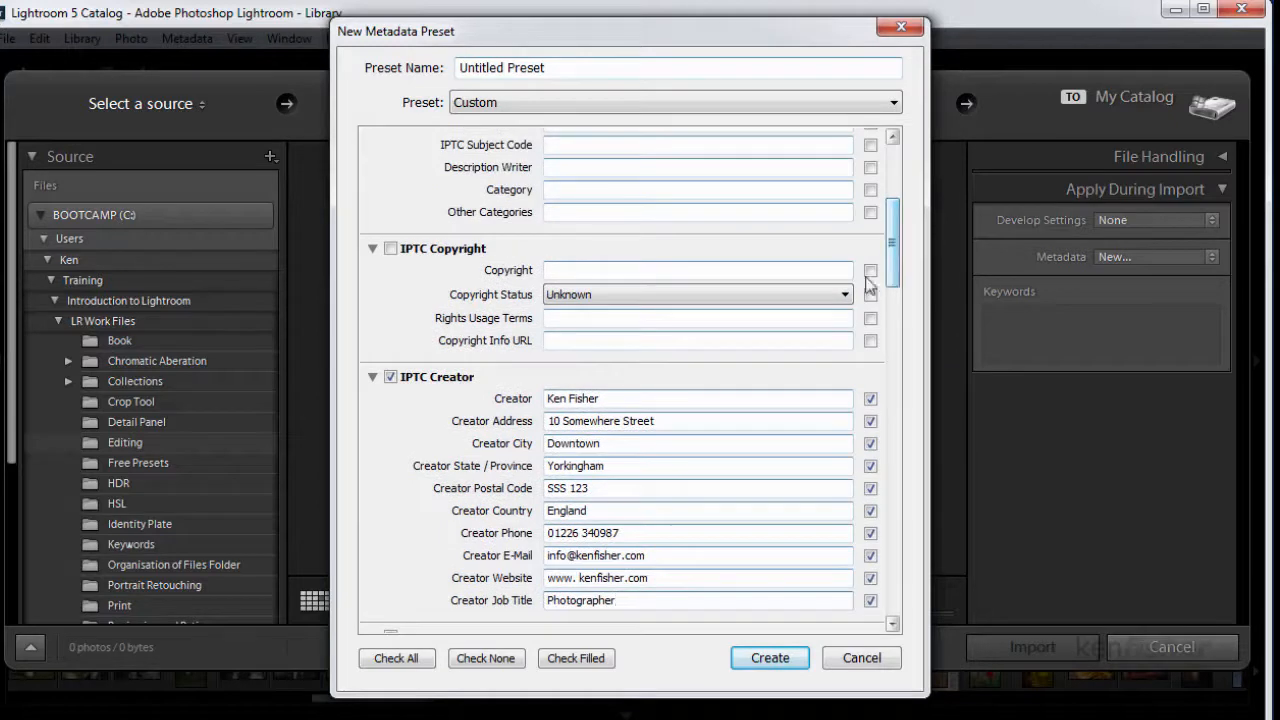
{"action": "left_click", "coordinate": [559, 270]}
{"action": "type", "text": "C"}
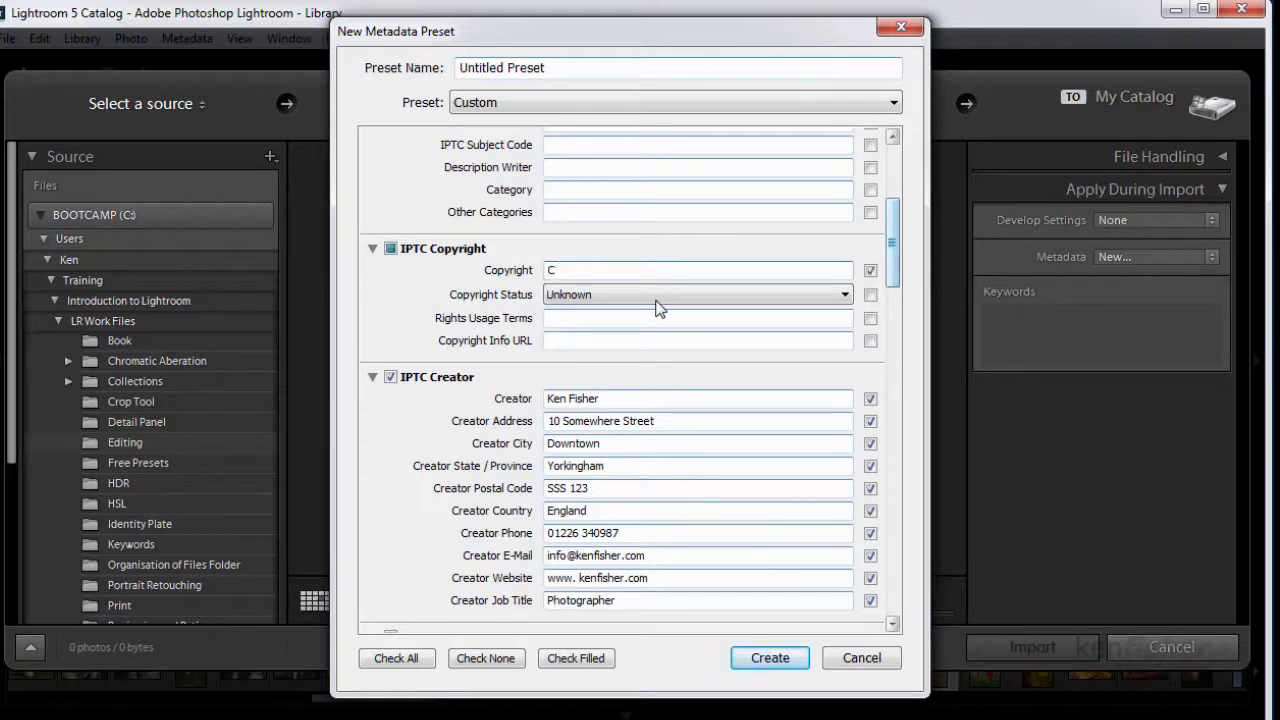
{"action": "type", "text": "opyright  2015"}
{"action": "left_click", "coordinate": [841, 295]}
{"action": "left_click", "coordinate": [784, 341]}
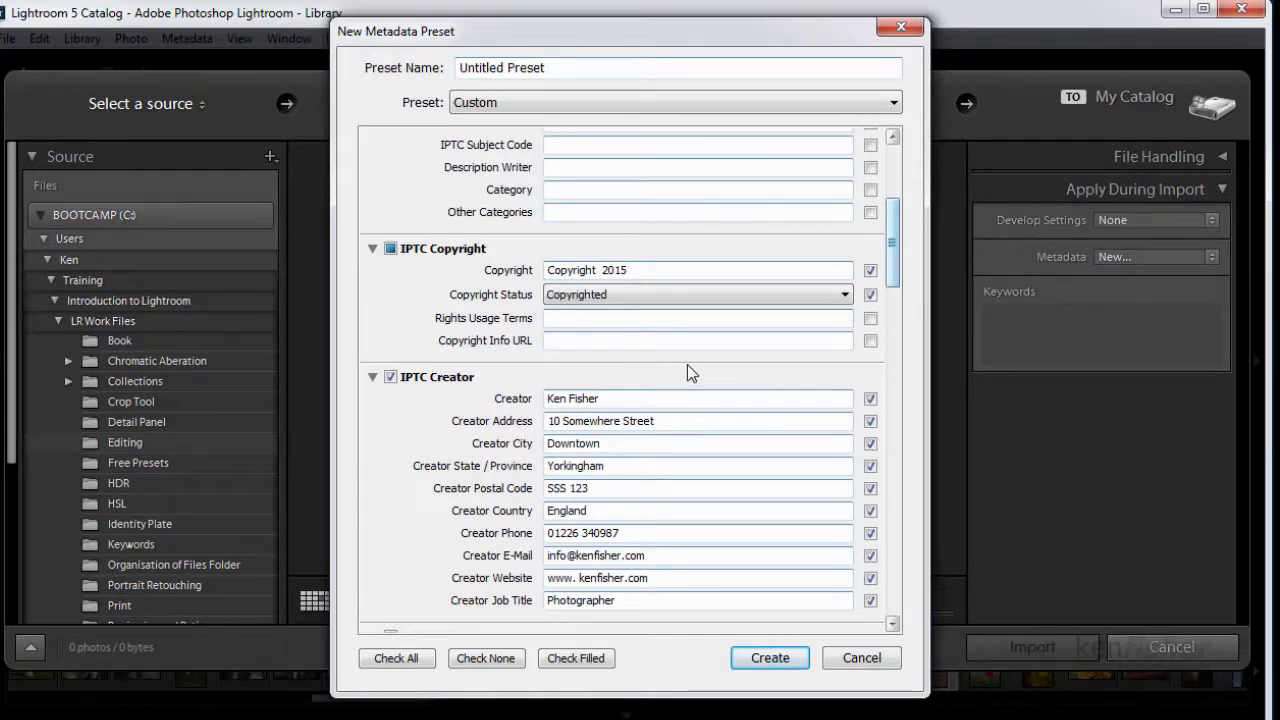
{"action": "type", "text": "All R"}
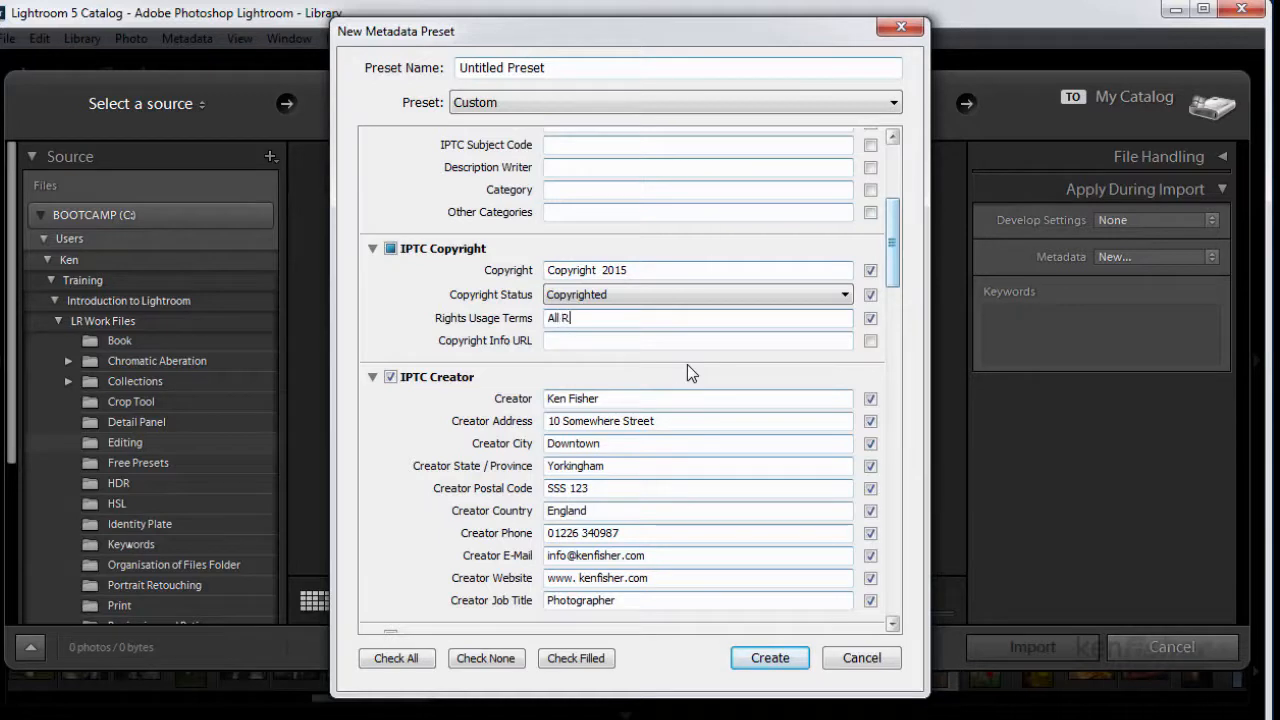
{"action": "type", "text": "ights Reserved"}
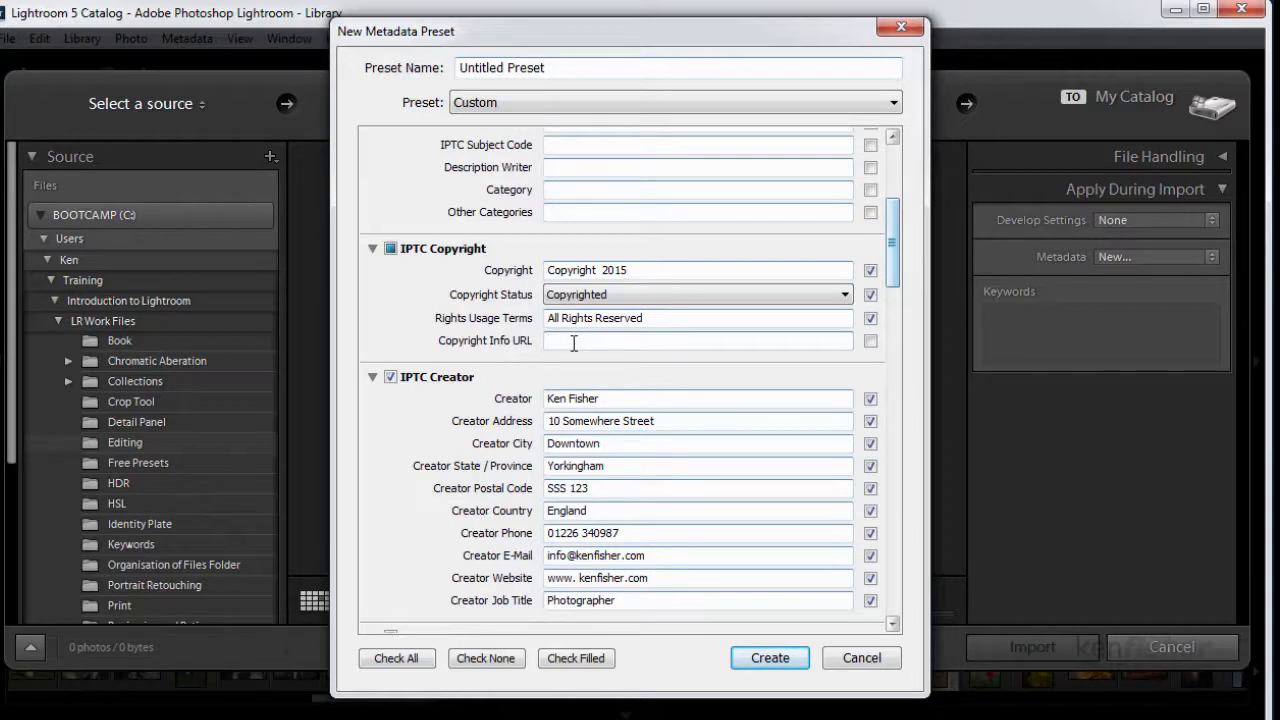
Save the current metadata settings as a new preset named Basic 2015 and close the preset window.
{"action": "left_click_drag", "start_coordinate": [892, 271], "coordinate": [892, 279]}
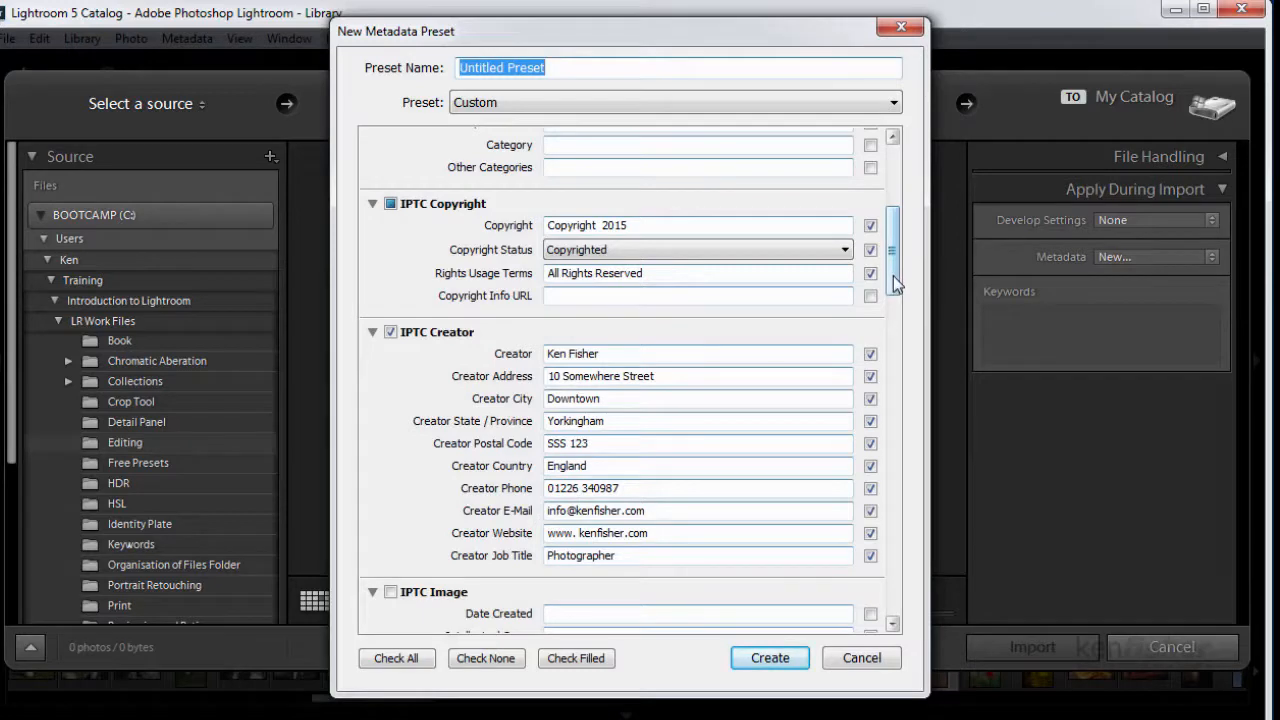
{"action": "left_click_drag", "start_coordinate": [894, 275], "coordinate": [897, 194]}
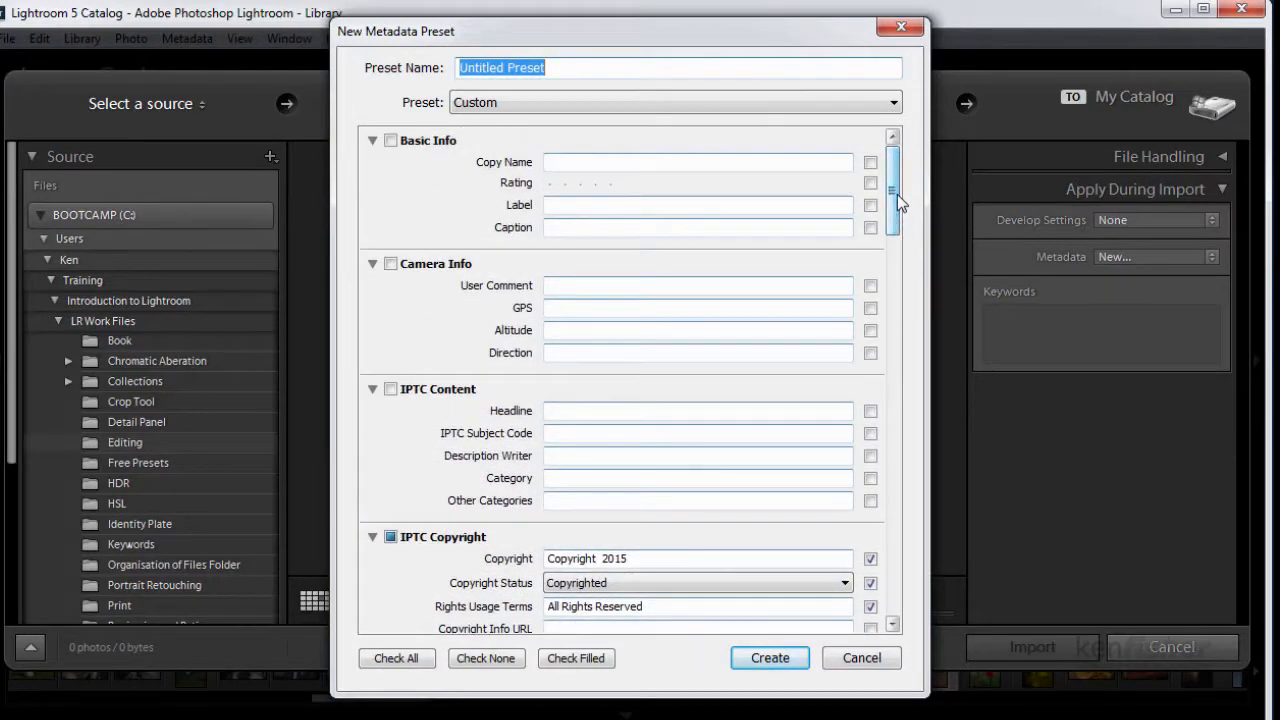
{"action": "left_click", "coordinate": [894, 103]}
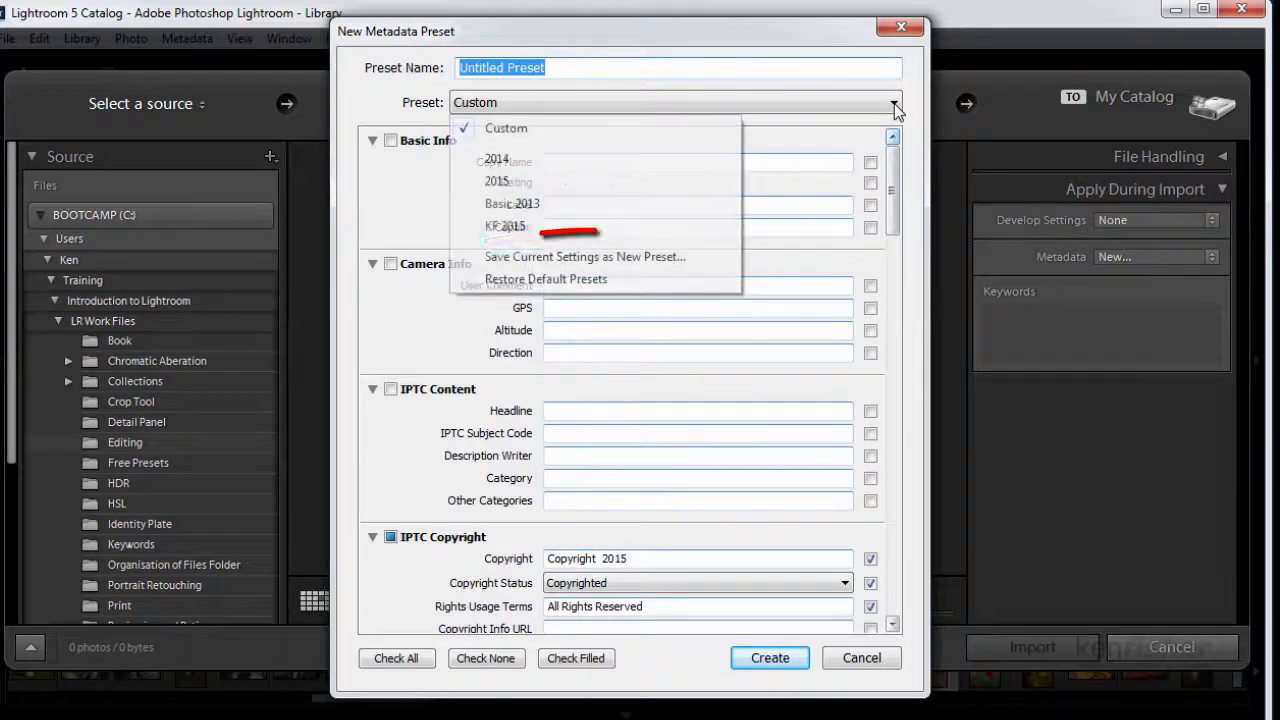
{"action": "left_click", "coordinate": [624, 258]}
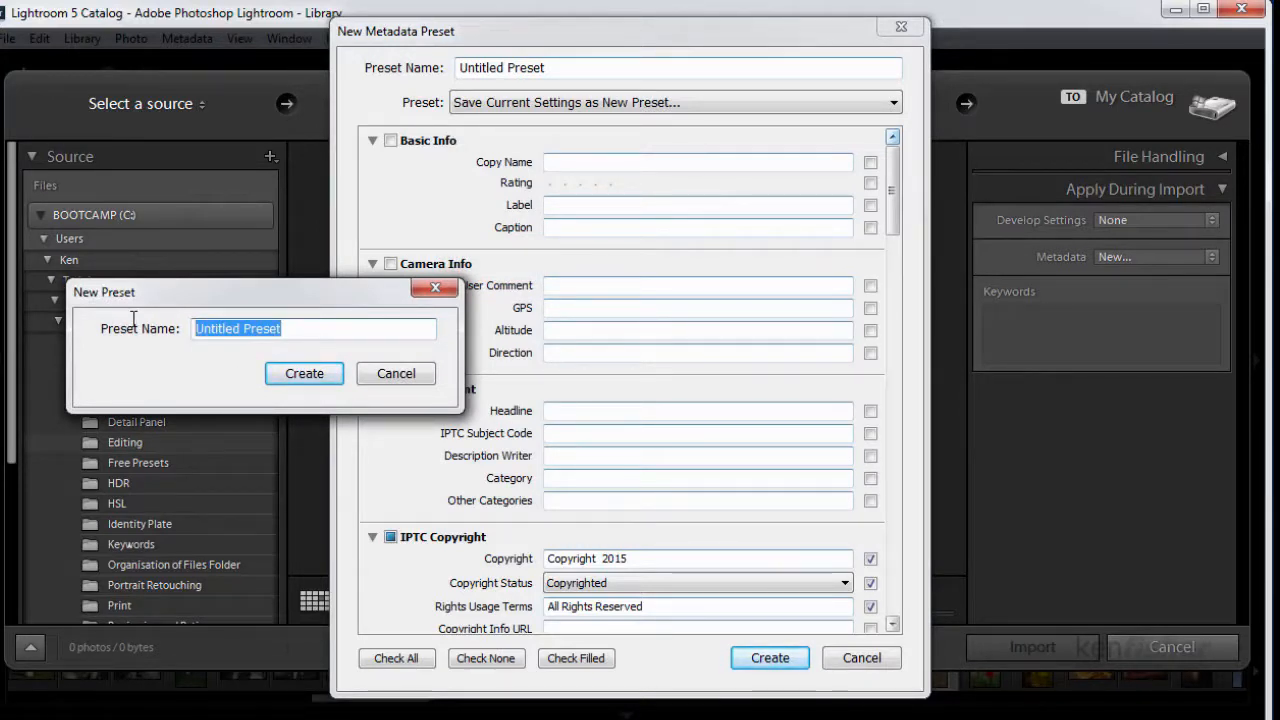
{"action": "type", "text": "Basic "}
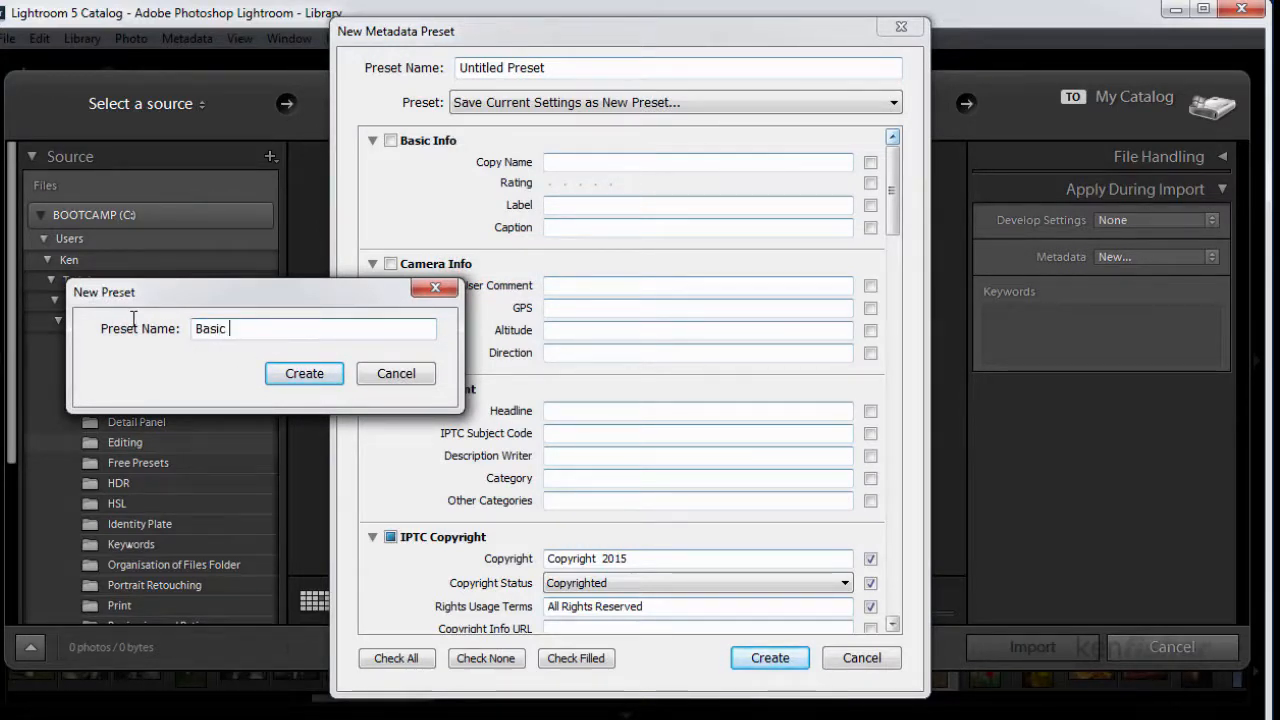
{"action": "type", "text": "2015"}
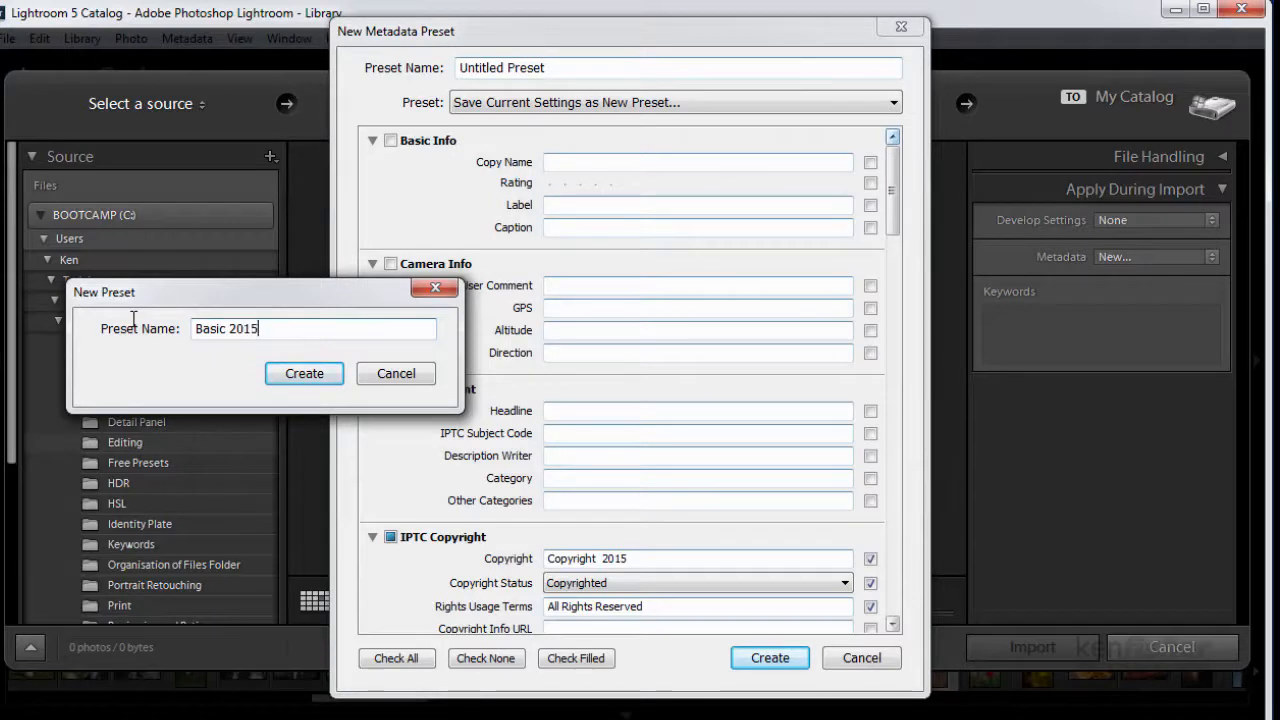
{"action": "left_click", "coordinate": [304, 375]}
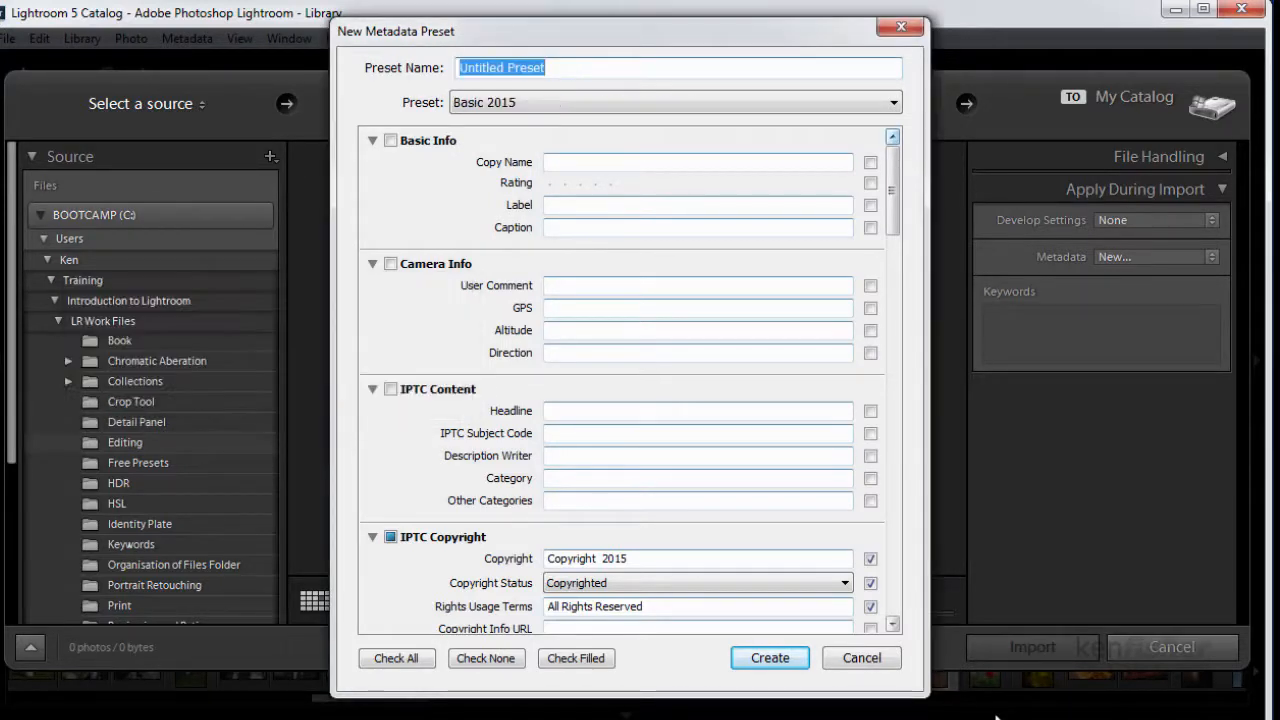
{"action": "left_click", "coordinate": [862, 658]}
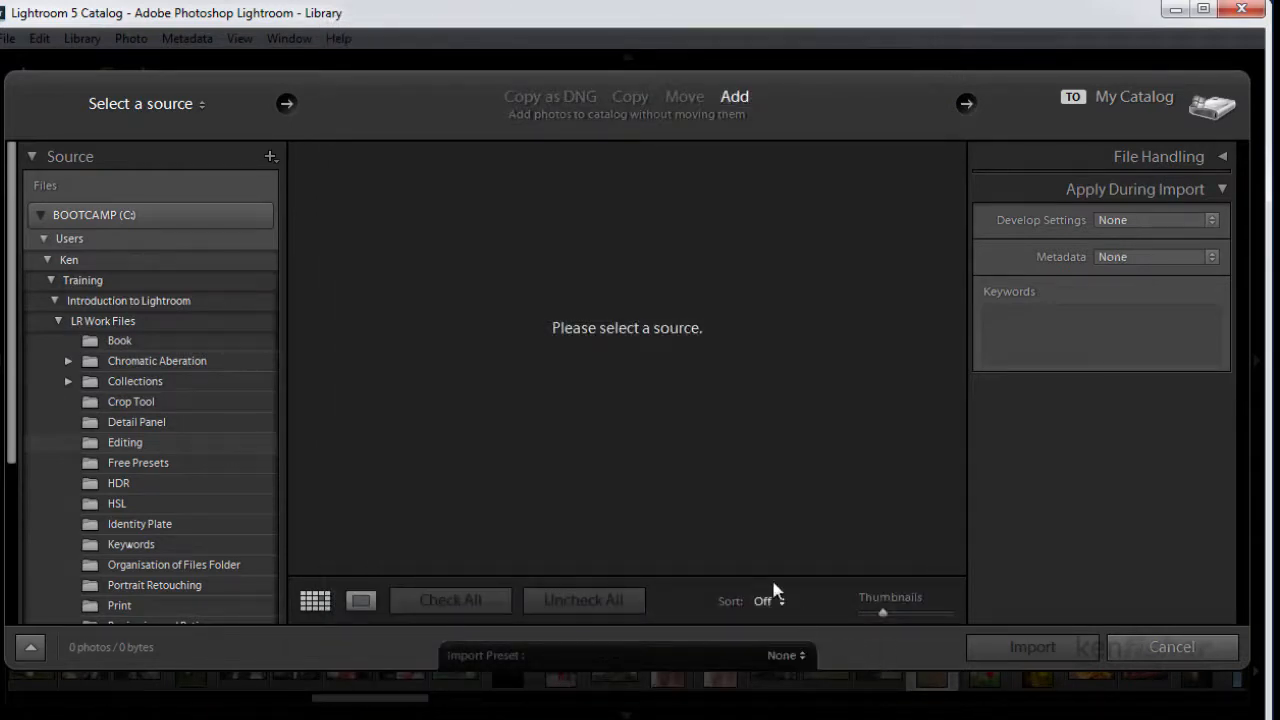
Import the photos from the Desktop's Matadata Template folder with the Basic 2015 metadata preset applied.
{"action": "left_click", "coordinate": [1211, 259]}
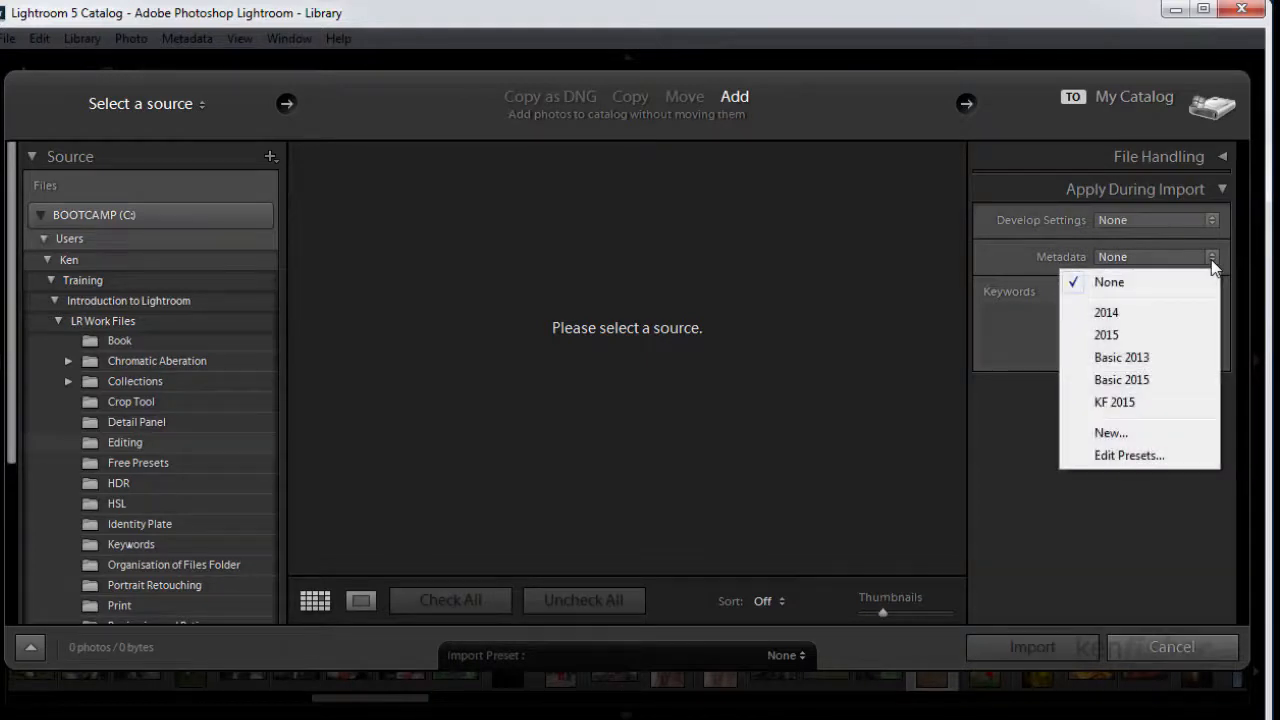
{"action": "left_click", "coordinate": [1151, 381]}
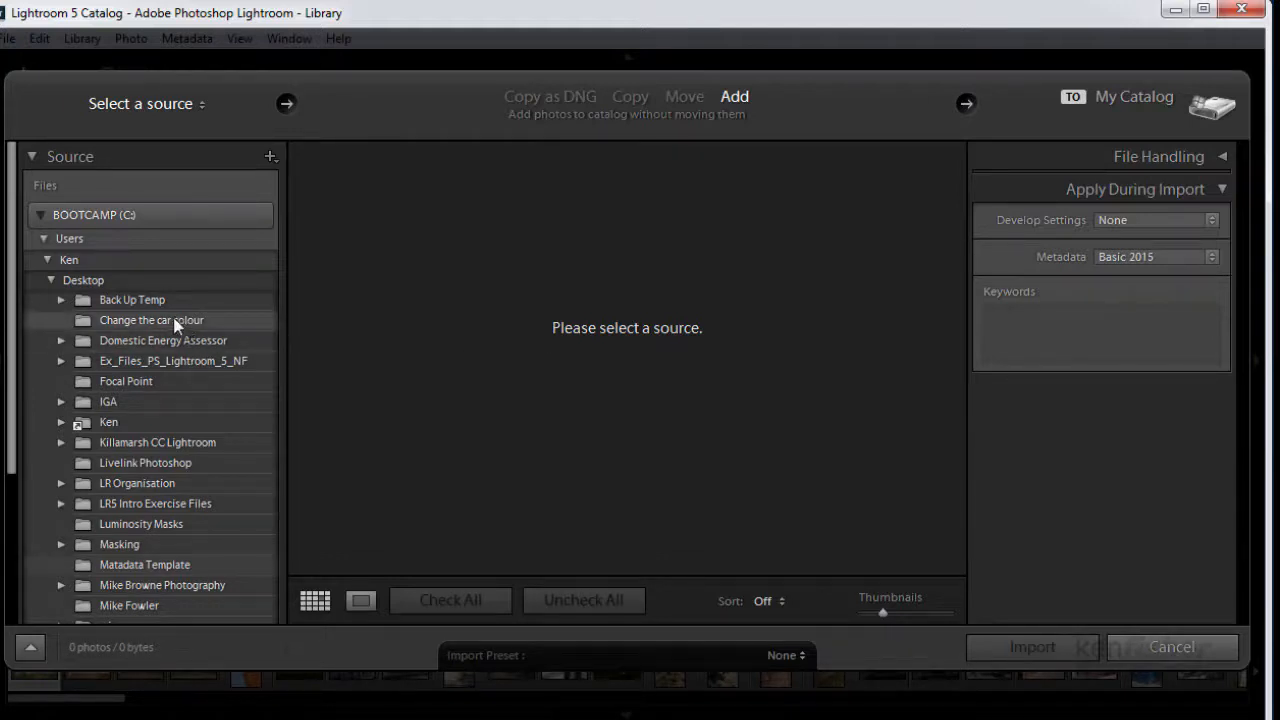
{"action": "left_click", "coordinate": [87, 282]}
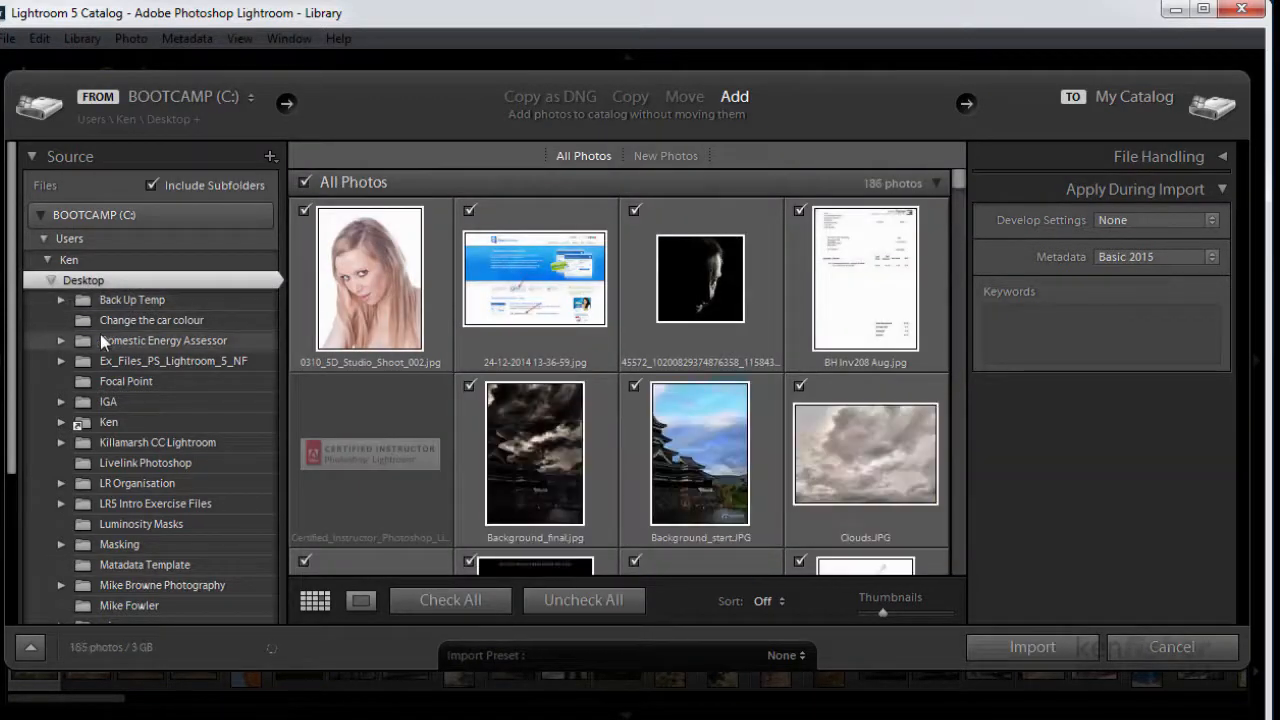
{"action": "scroll", "coordinate": [100, 334], "scroll_direction": "down", "scroll_amount": 1}
{"action": "scroll", "coordinate": [100, 334], "scroll_direction": "down", "scroll_amount": 4}
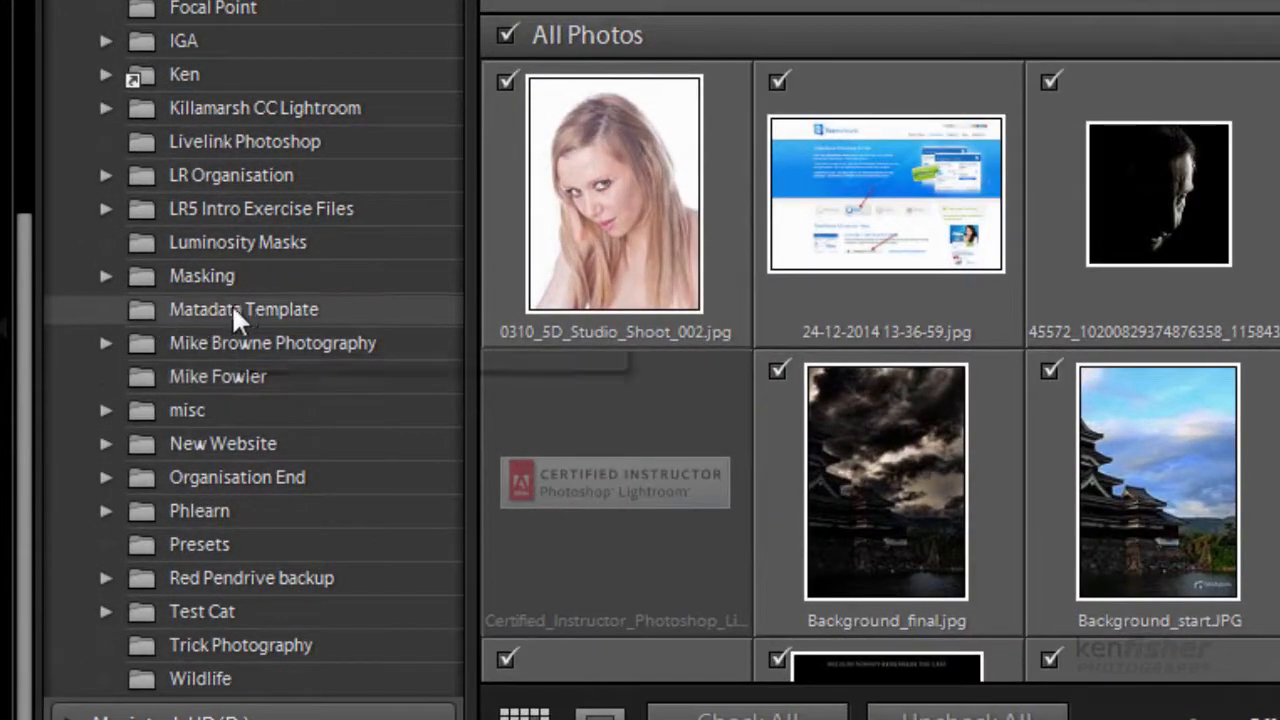
{"action": "left_click", "coordinate": [236, 310]}
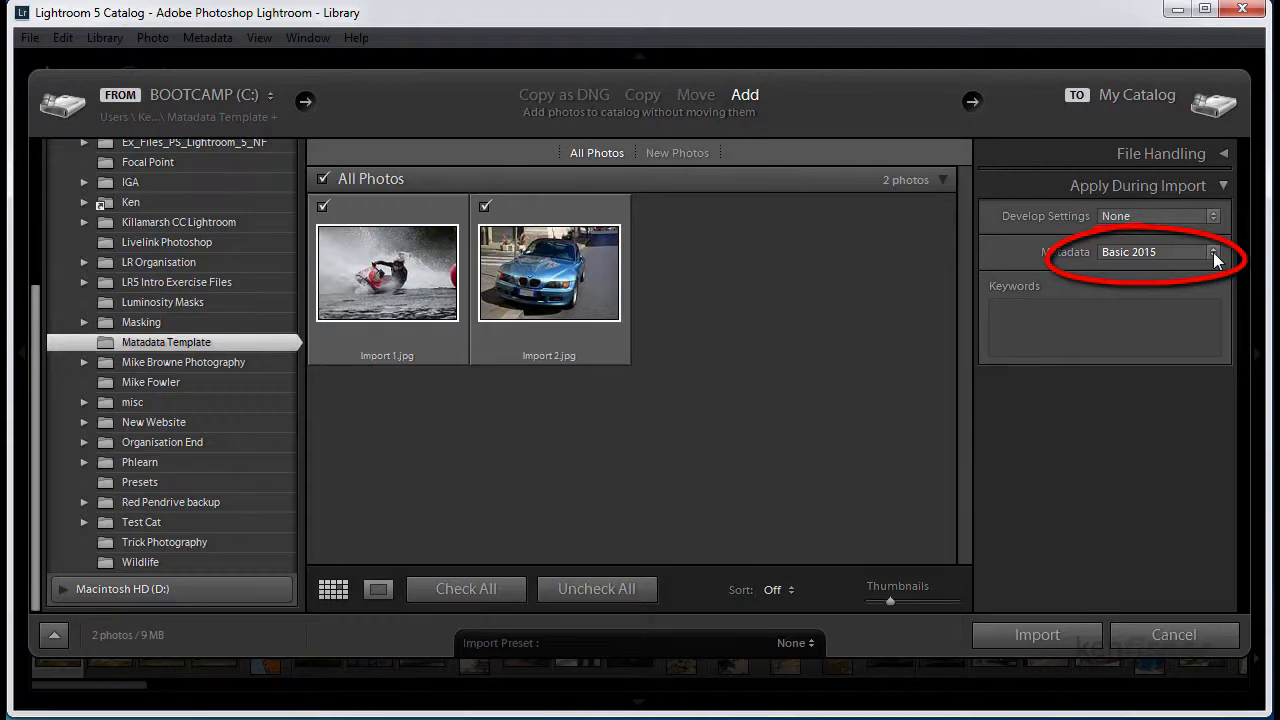
{"action": "left_click", "coordinate": [1037, 635]}
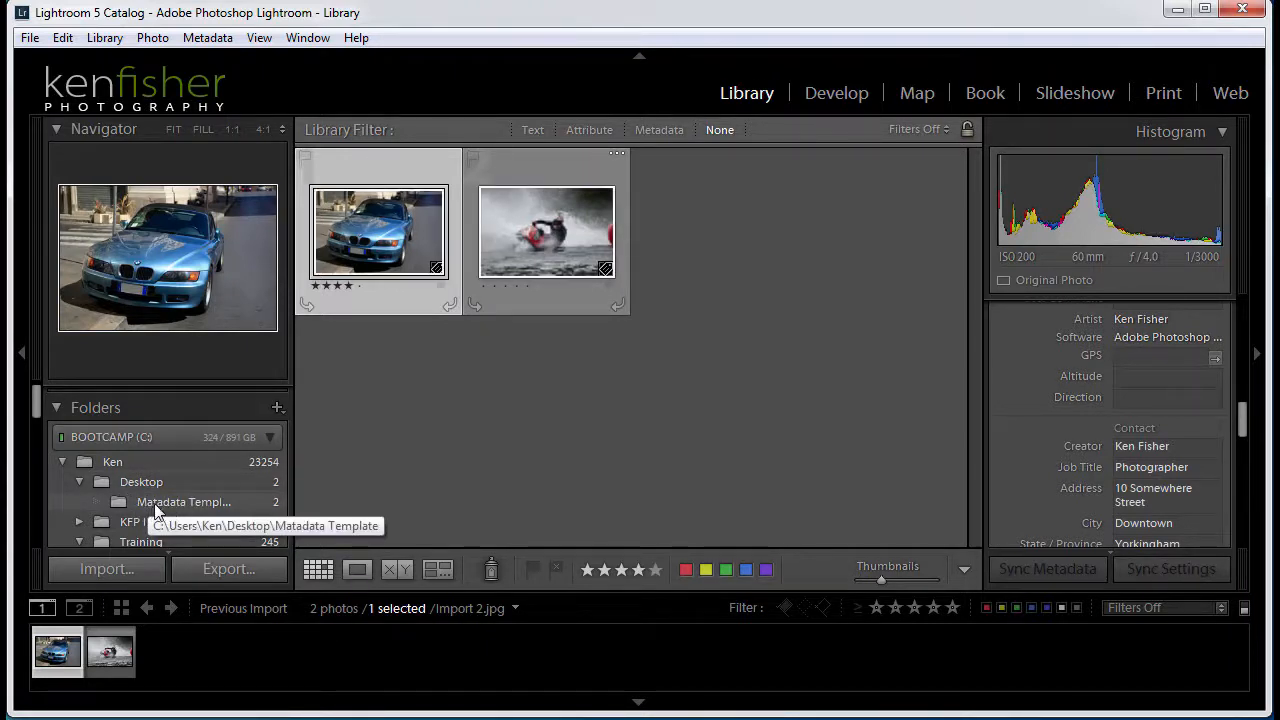
Examine the contact metadata of the imported jet-ski photo and the blue car photo.
{"action": "left_click", "coordinate": [573, 250]}
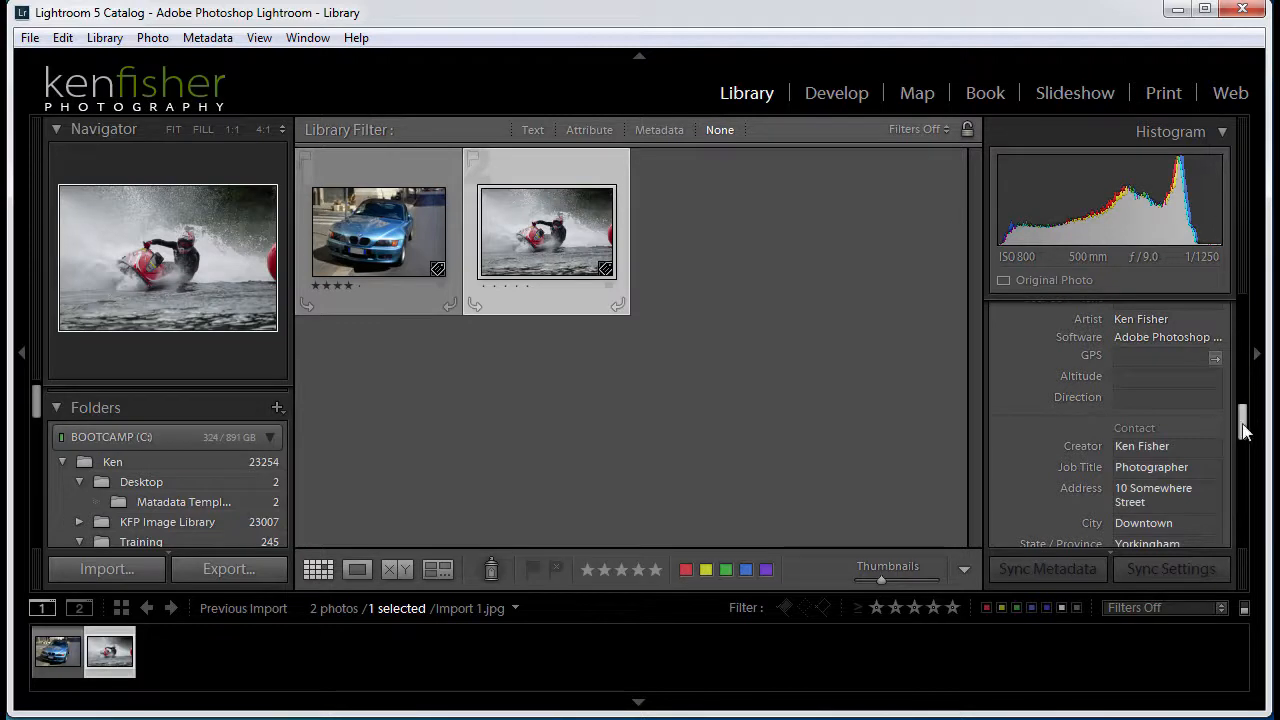
{"action": "left_click_drag", "start_coordinate": [1243, 428], "coordinate": [1260, 452]}
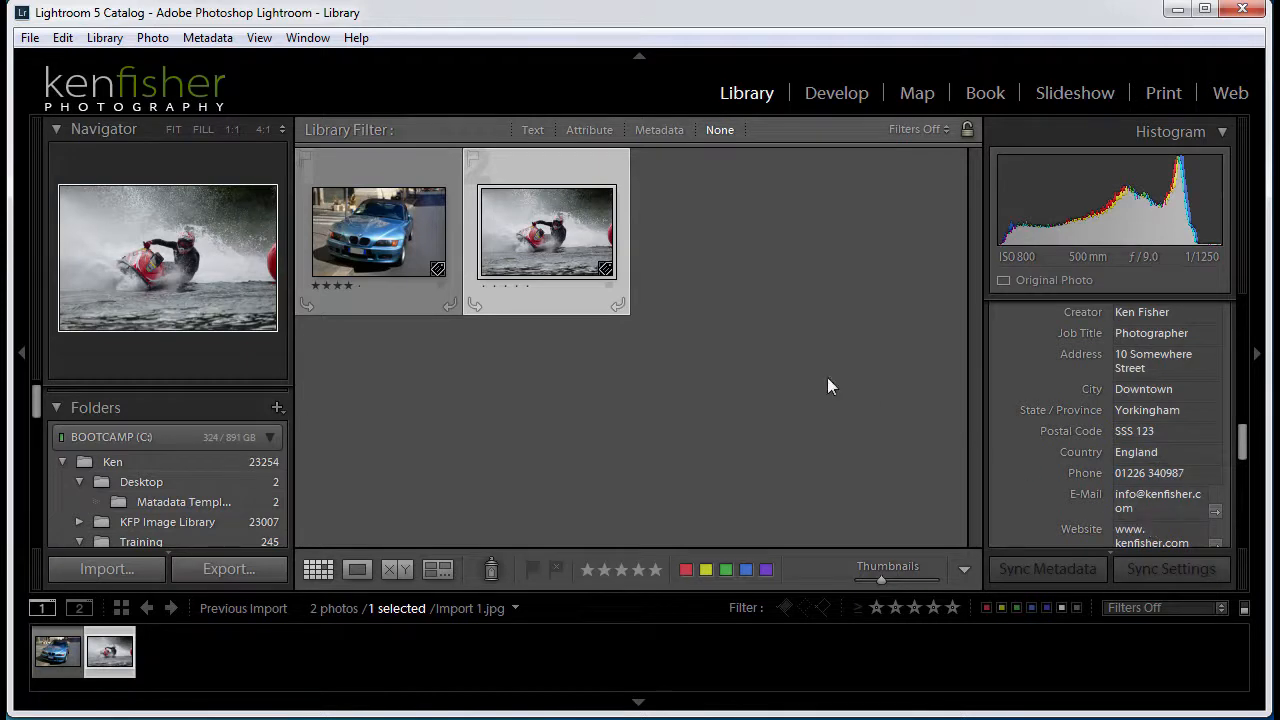
{"action": "left_click", "coordinate": [375, 240]}
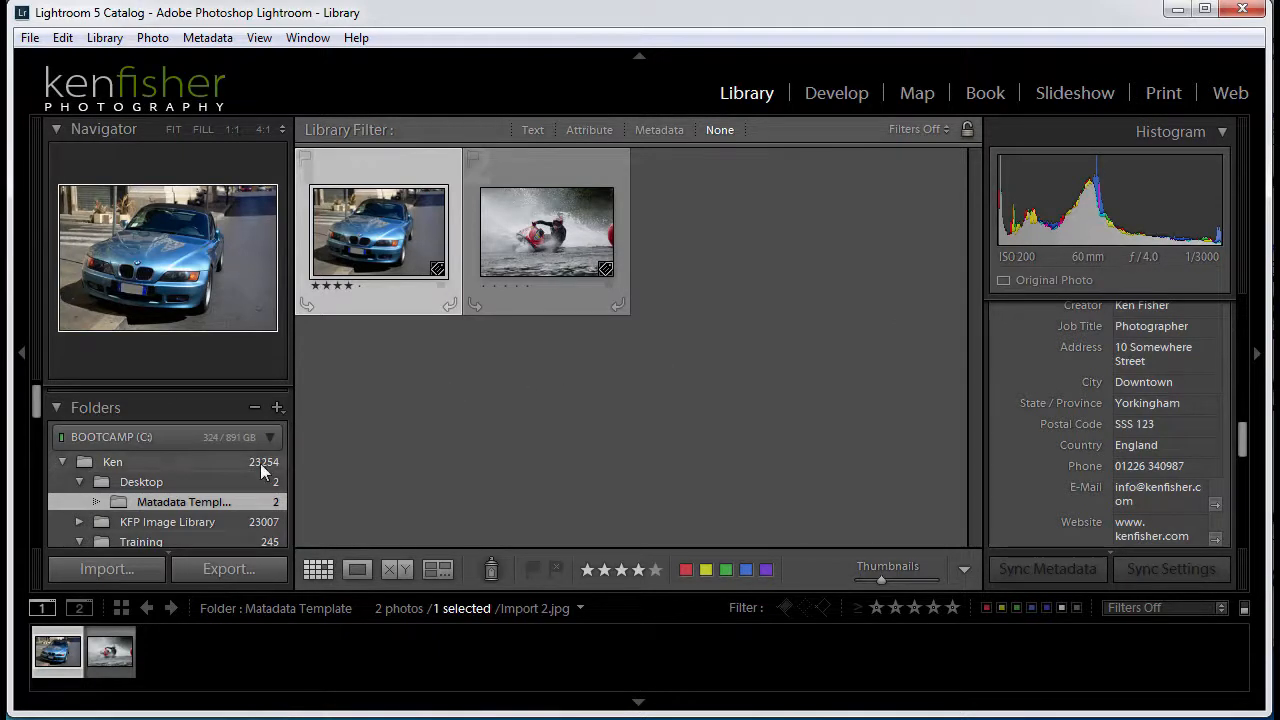
Apply the Basic 2015 metadata preset to Angel of The North_01.jpg in the Training folder and check its contact details.
{"action": "left_click", "coordinate": [160, 543]}
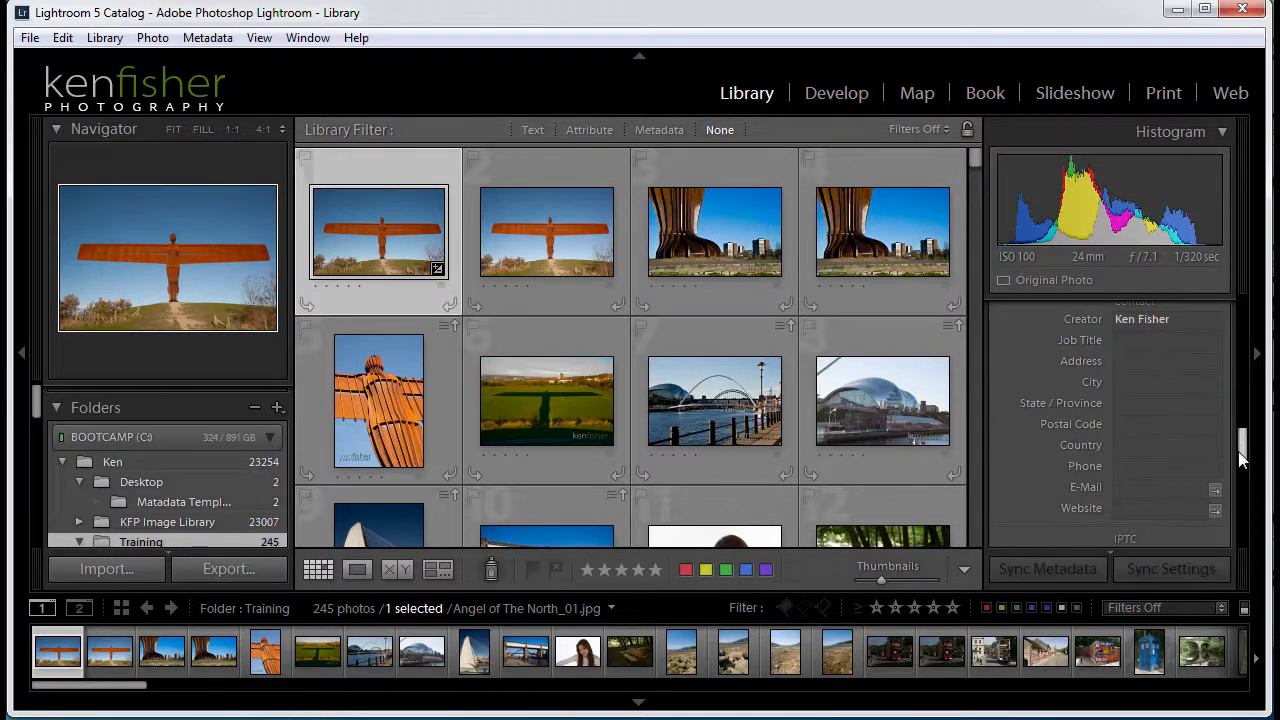
{"action": "scroll", "coordinate": [1245, 450], "scroll_direction": "up", "scroll_amount": 1}
{"action": "left_click_drag", "start_coordinate": [1245, 450], "coordinate": [1246, 318]}
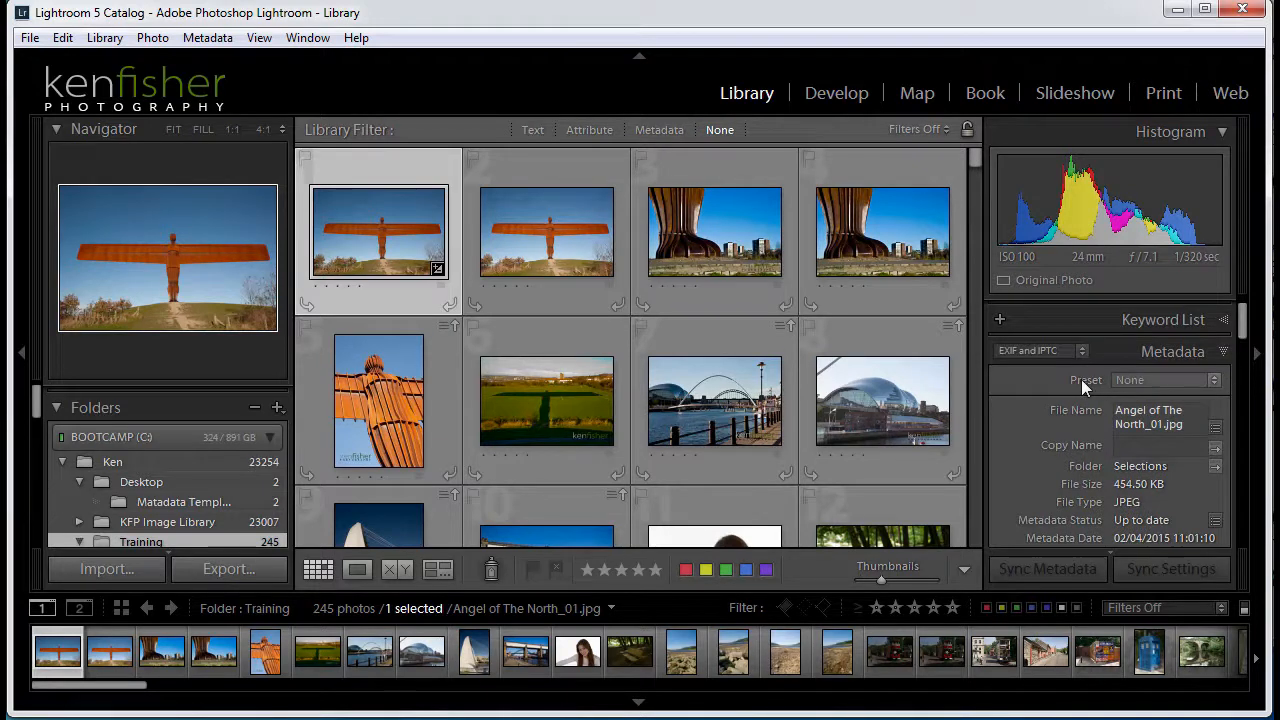
{"action": "left_click", "coordinate": [1218, 390]}
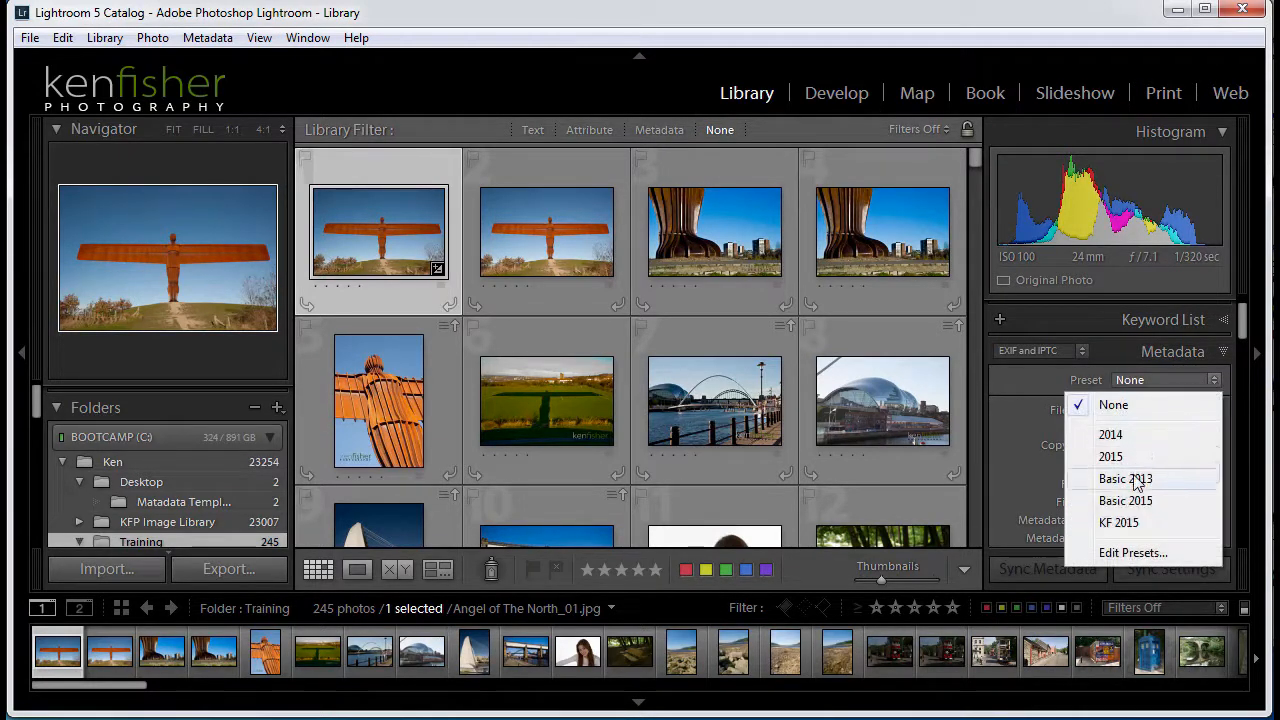
{"action": "left_click", "coordinate": [1137, 508]}
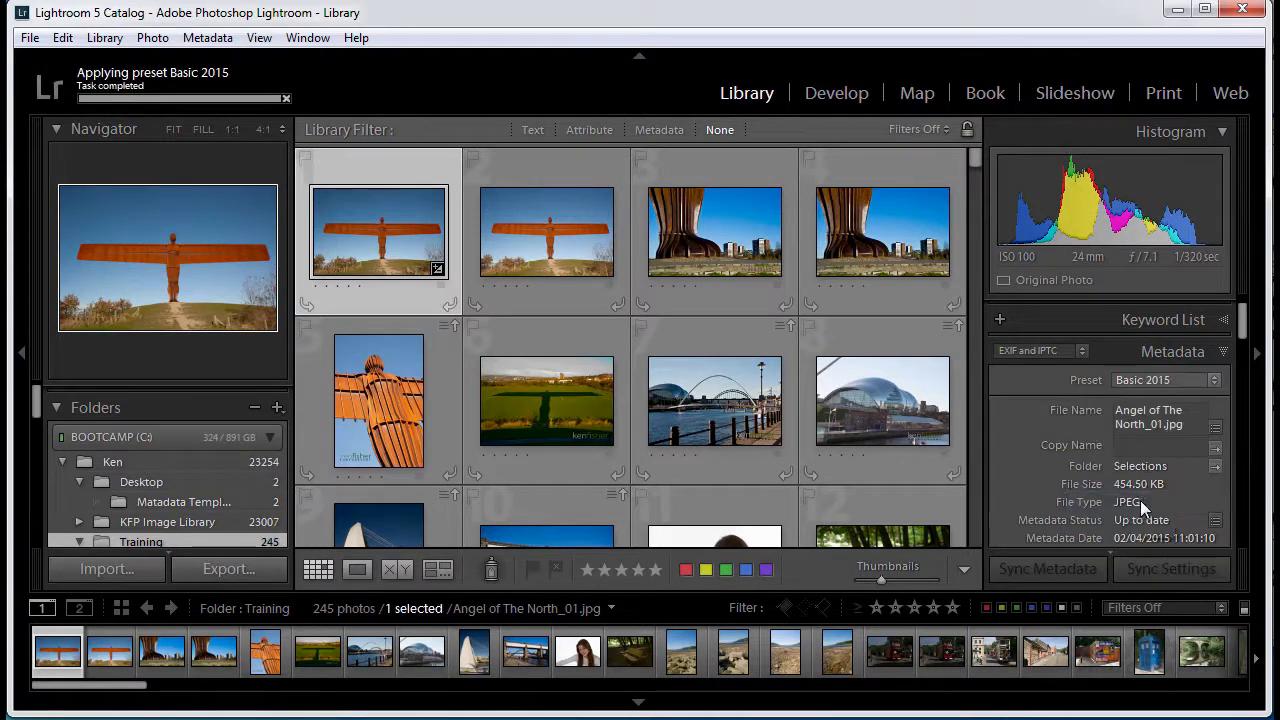
{"action": "left_click_drag", "start_coordinate": [1246, 322], "coordinate": [1240, 453]}
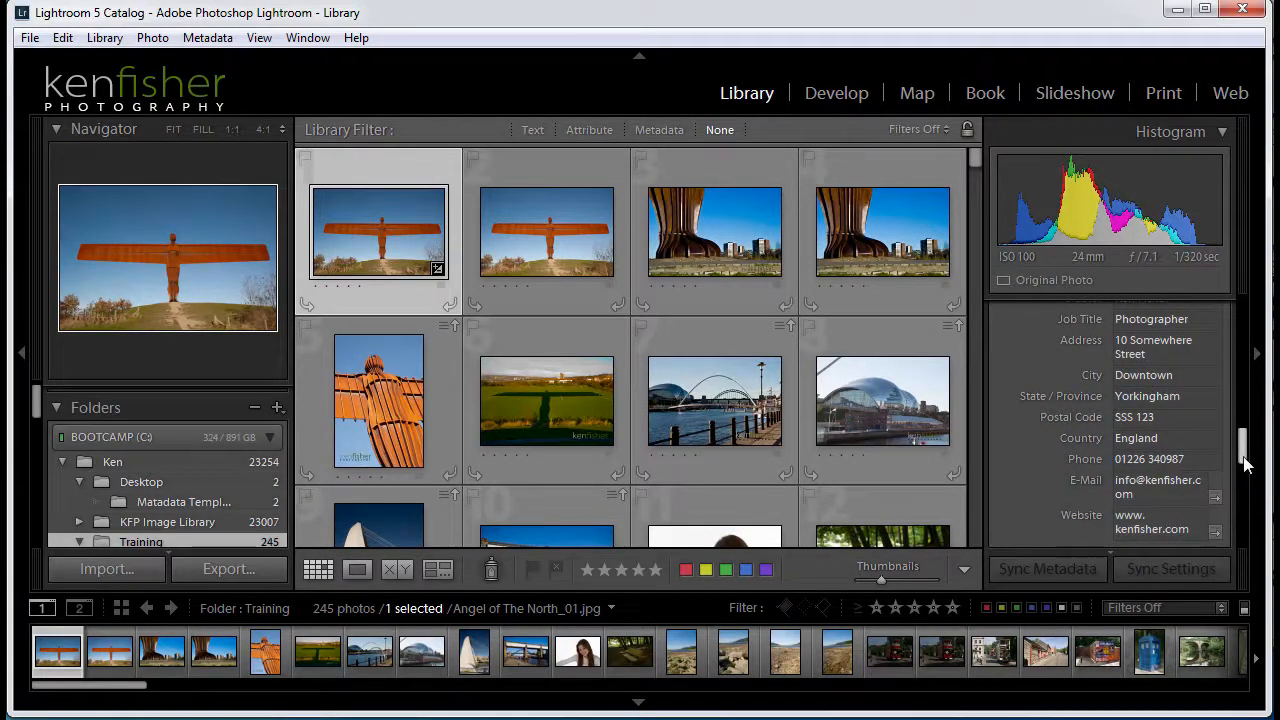
{"action": "left_click_drag", "start_coordinate": [1244, 452], "coordinate": [1240, 312]}
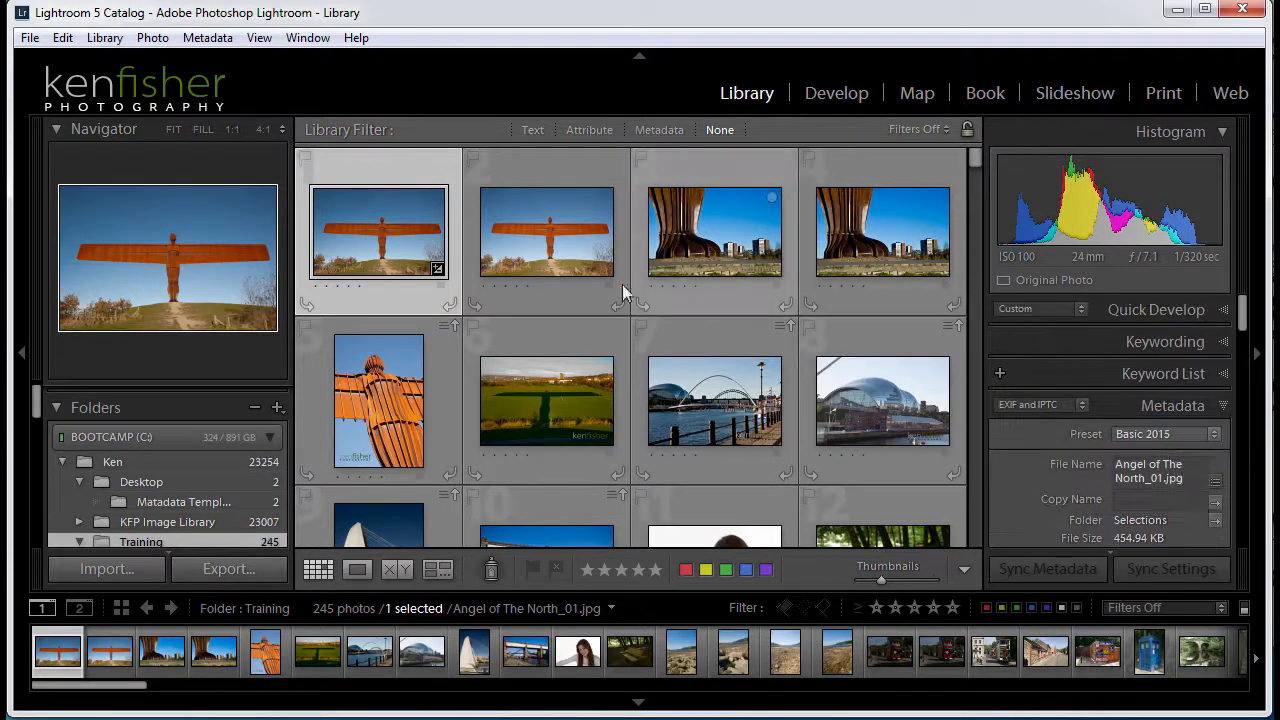
Check the contact metadata of the second, third and fourth photos in the Training folder.
{"action": "left_click", "coordinate": [528, 256]}
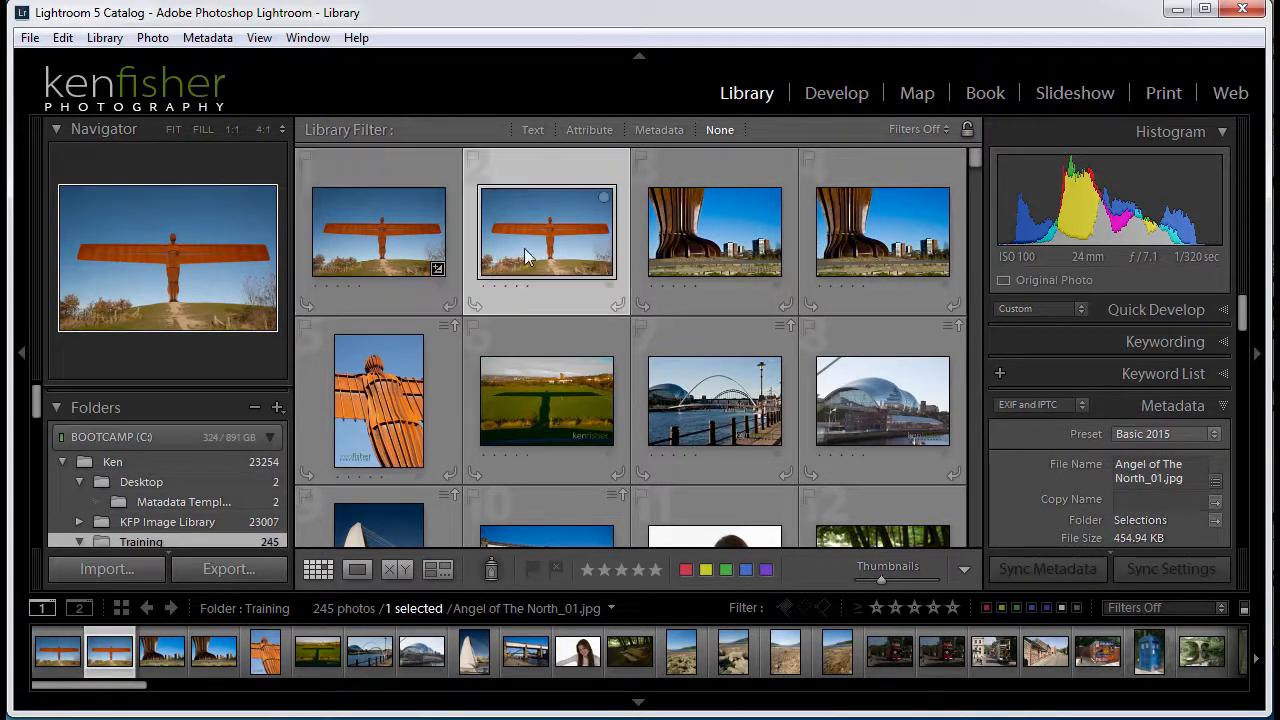
{"action": "left_click", "coordinate": [714, 250]}
{"action": "left_click", "coordinate": [882, 240]}
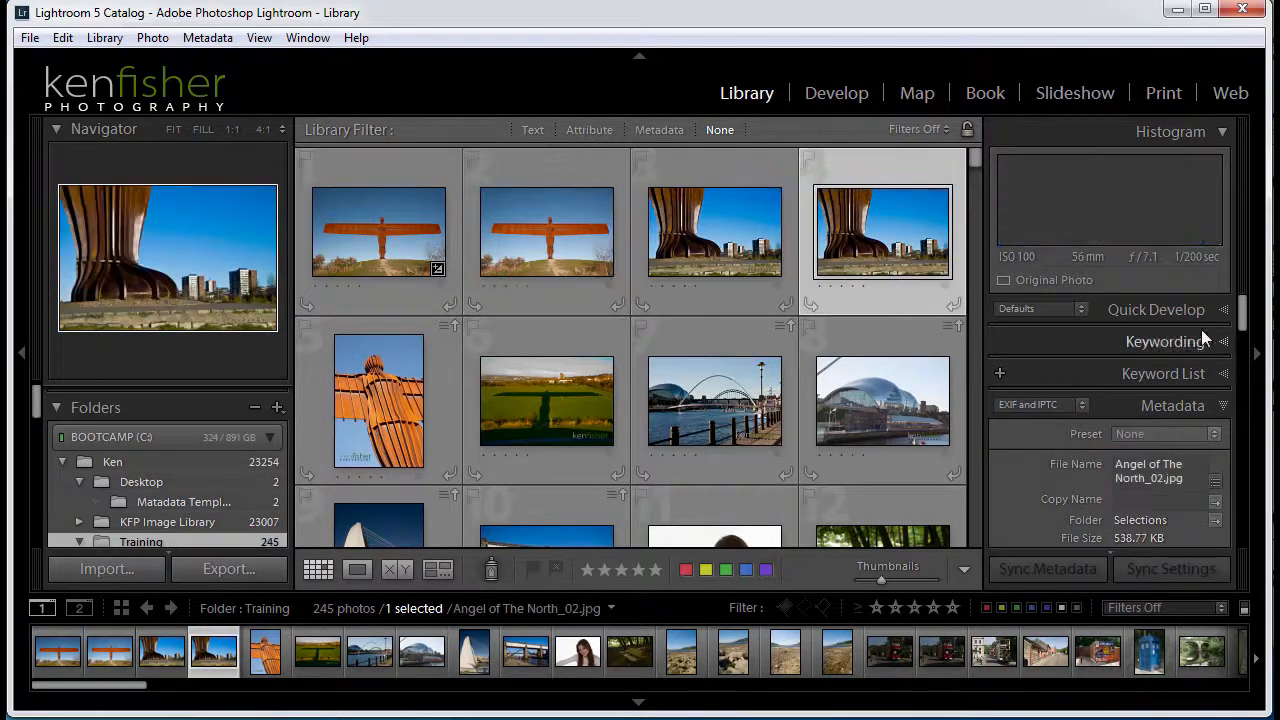
{"action": "left_click_drag", "start_coordinate": [1240, 314], "coordinate": [1248, 436]}
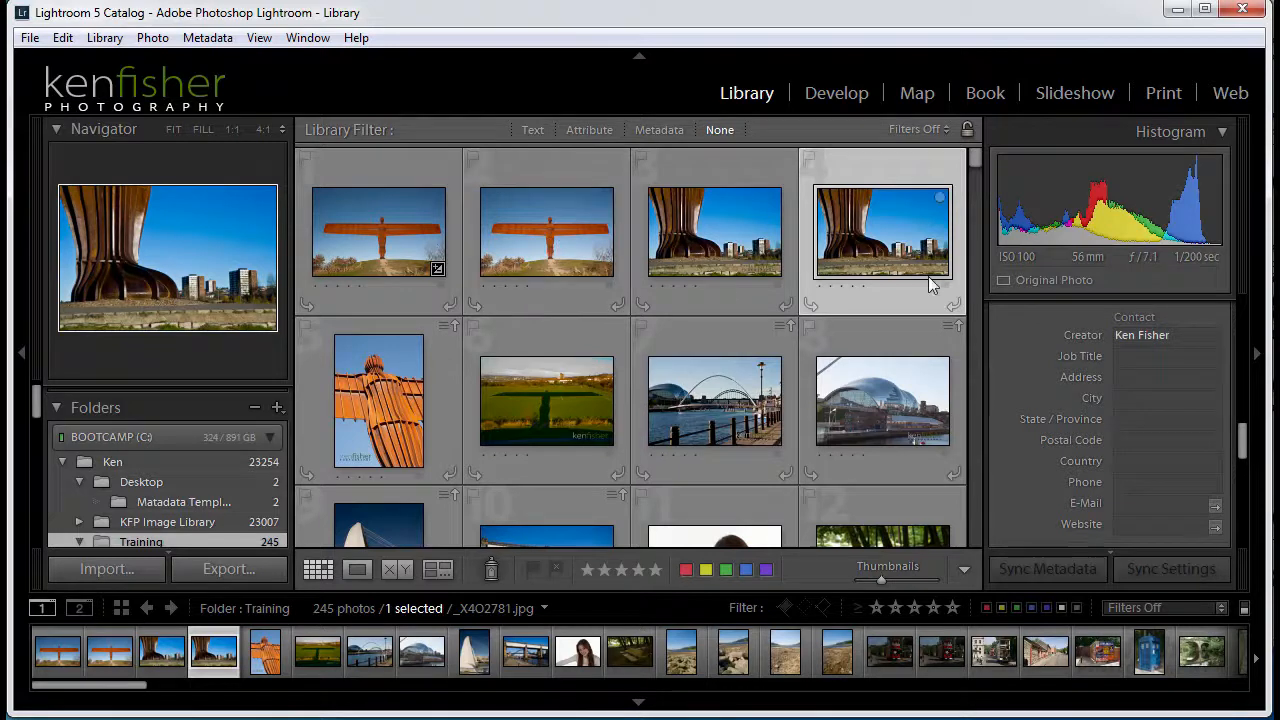
Apply the Basic 2015 metadata preset to all of the second through fourth Training photos, and check their contact details against the Tyne Bridges_01.jpg photo.
{"action": "left_click", "coordinate": [521, 236], "text": "shift"}
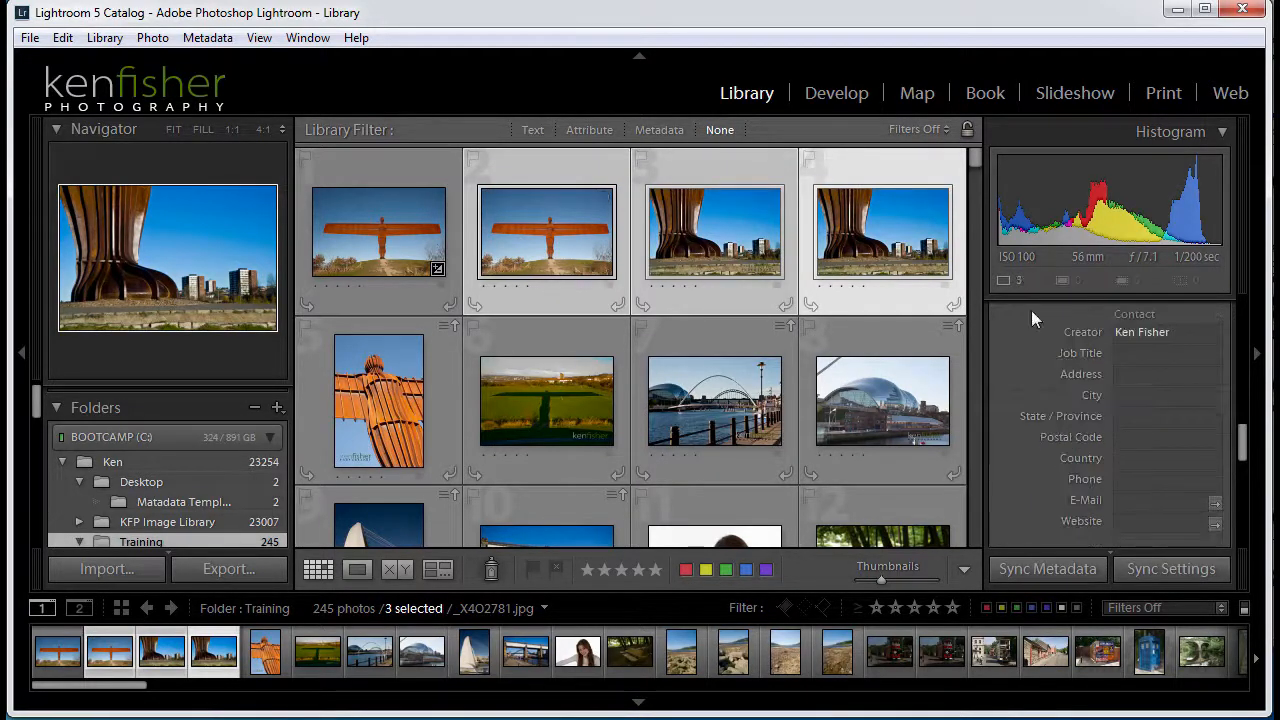
{"action": "left_click_drag", "start_coordinate": [1244, 456], "coordinate": [1248, 314]}
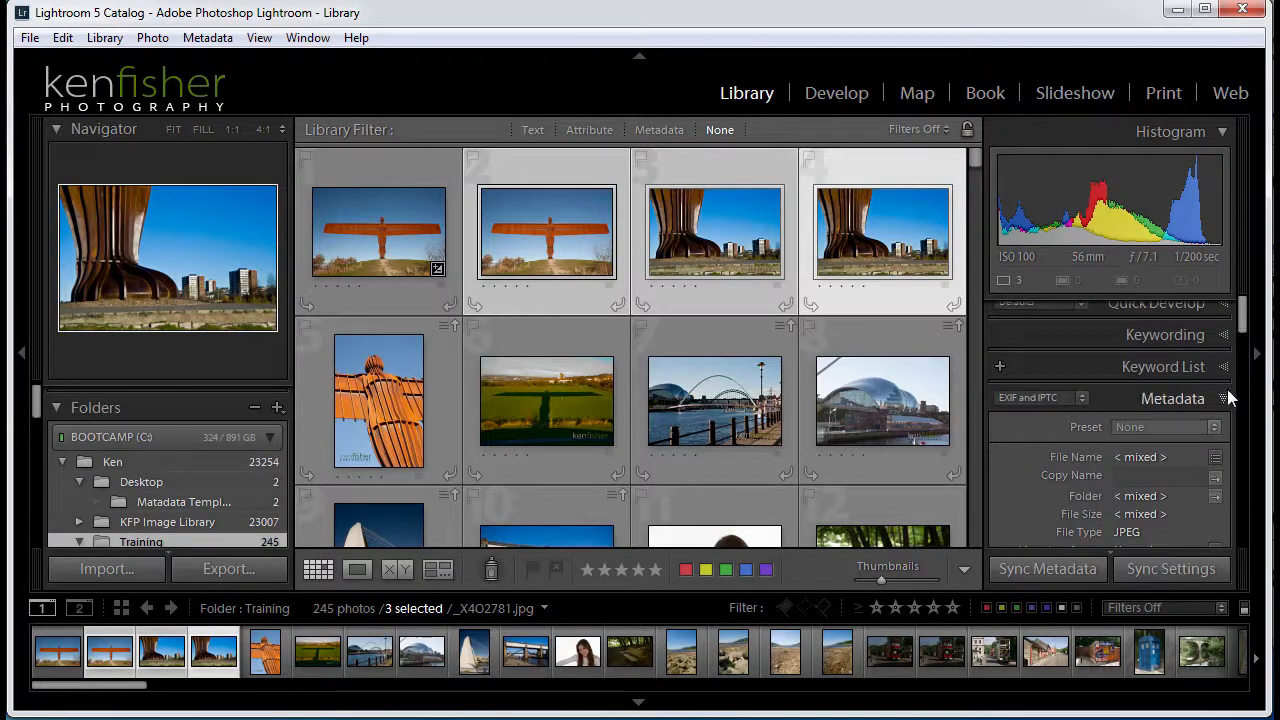
{"action": "left_click", "coordinate": [1213, 427]}
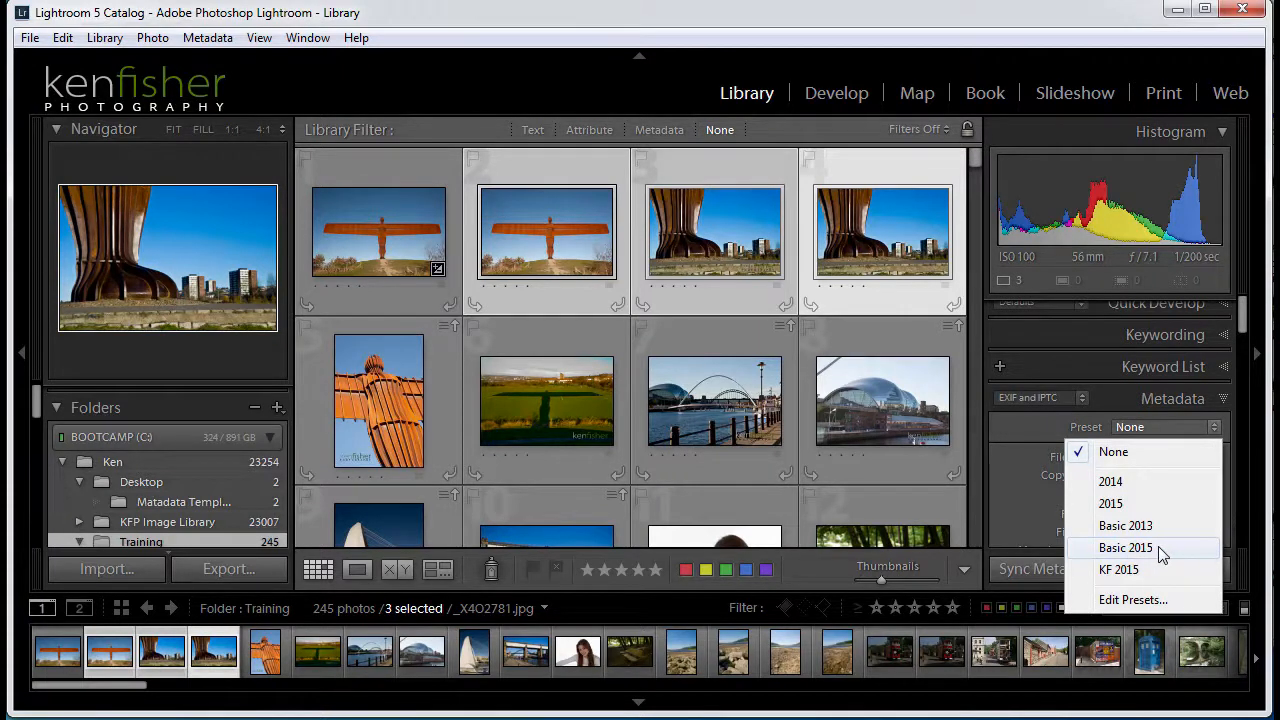
{"action": "left_click", "coordinate": [1162, 549]}
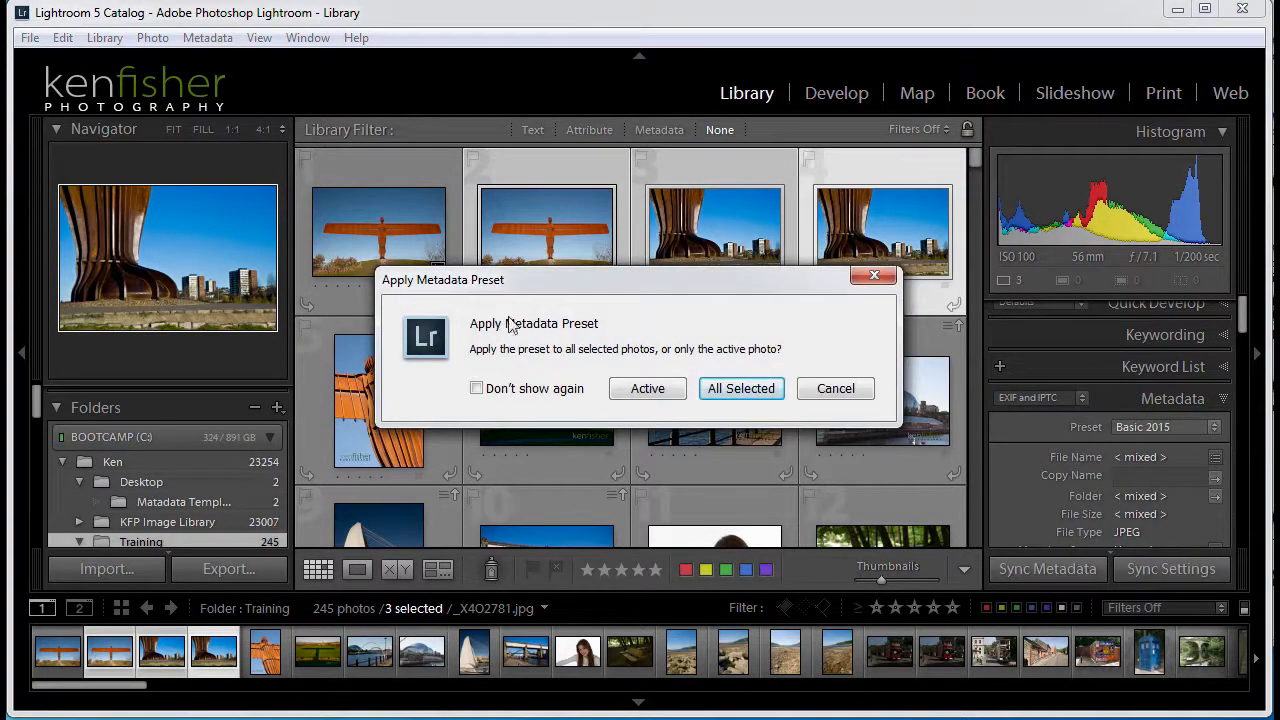
{"action": "left_click", "coordinate": [741, 389]}
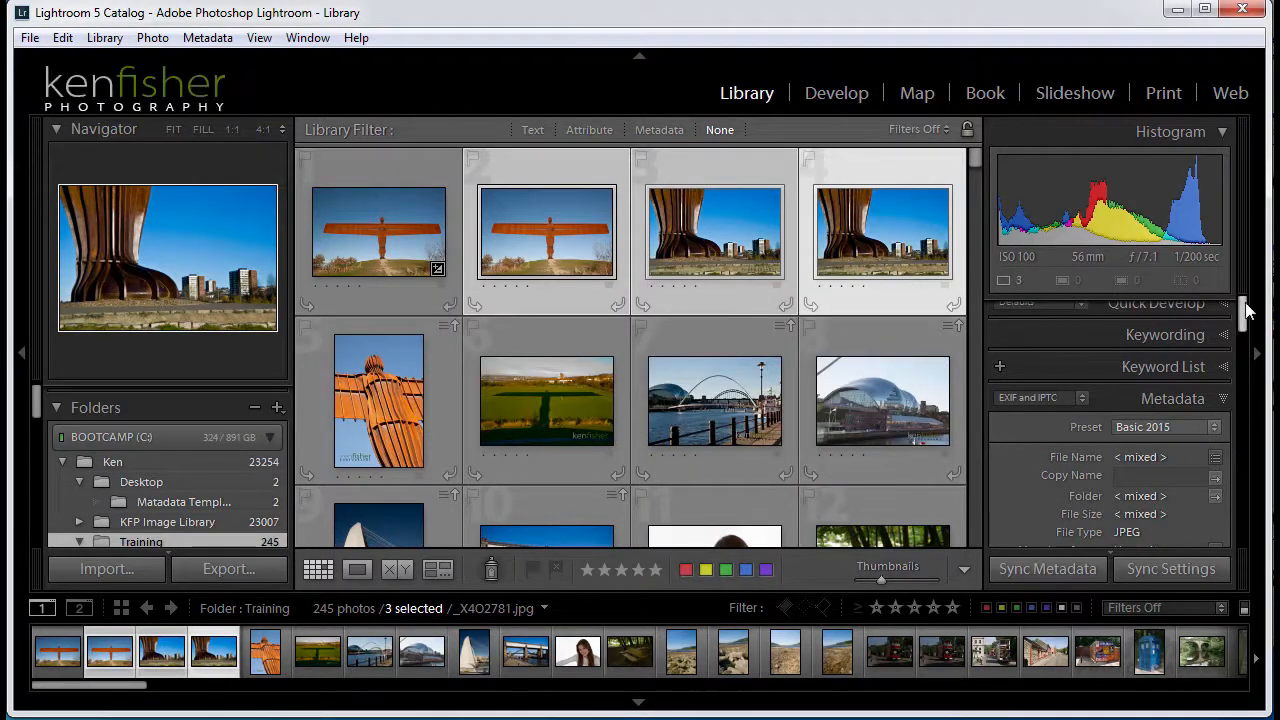
{"action": "left_click_drag", "start_coordinate": [1246, 314], "coordinate": [1255, 445]}
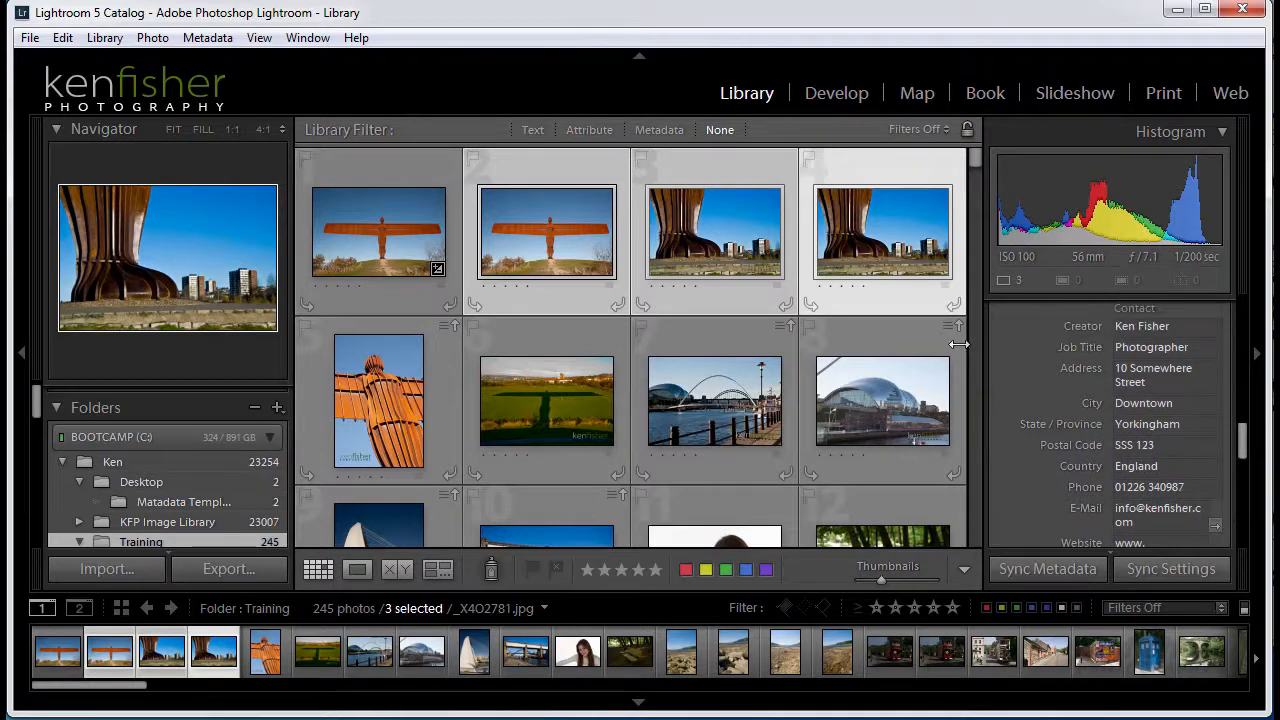
{"action": "left_click", "coordinate": [705, 395]}
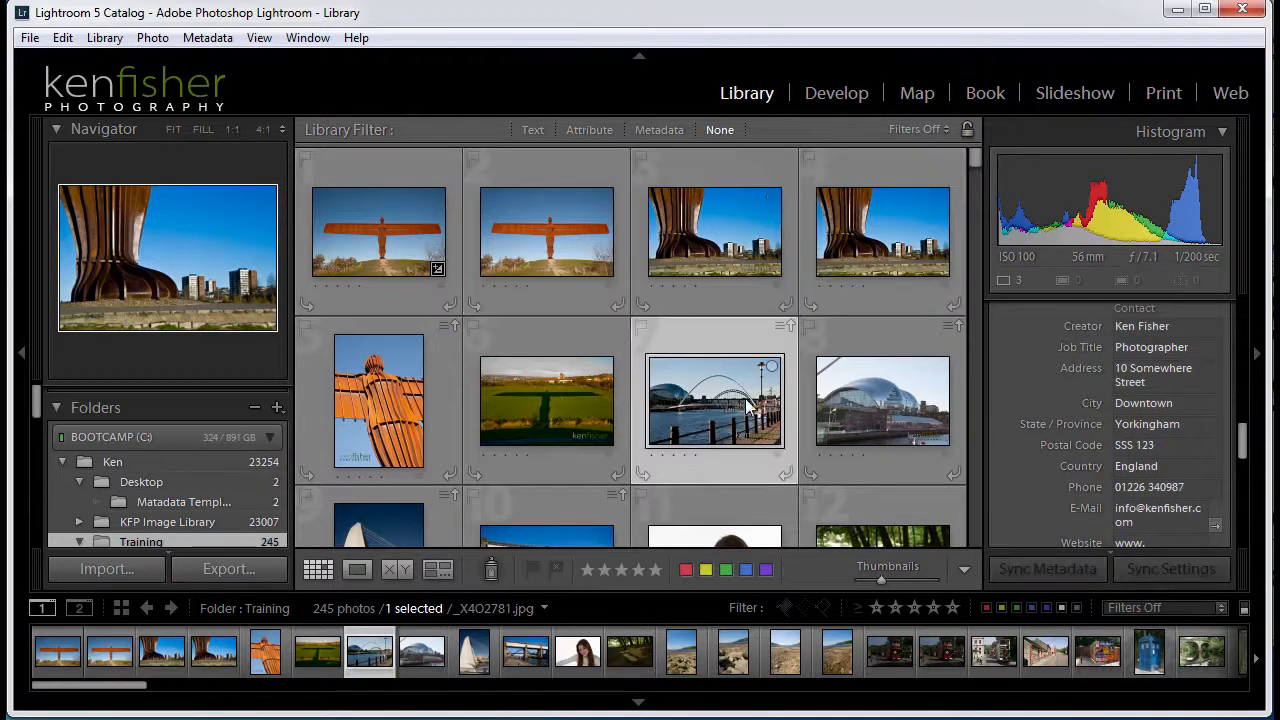
{"action": "left_click", "coordinate": [558, 241]}
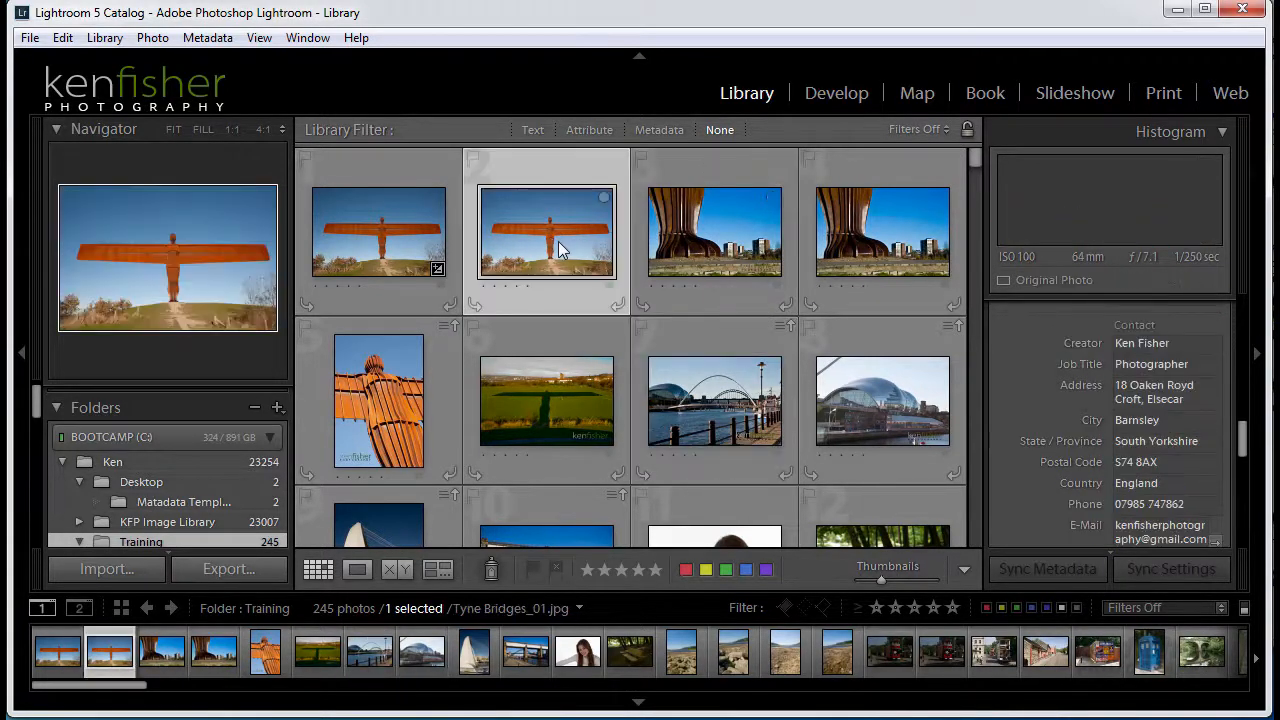